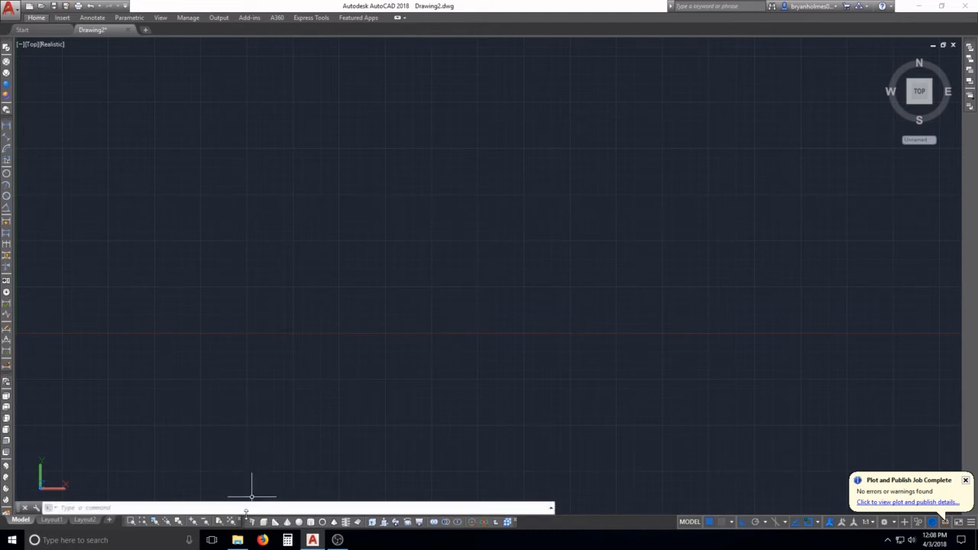
right_click(244, 524)
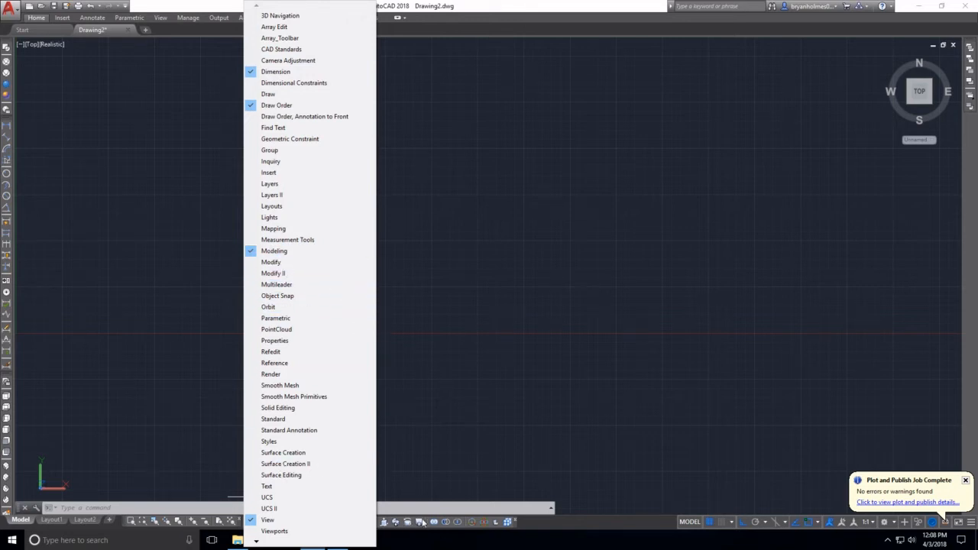
left_click(436, 379)
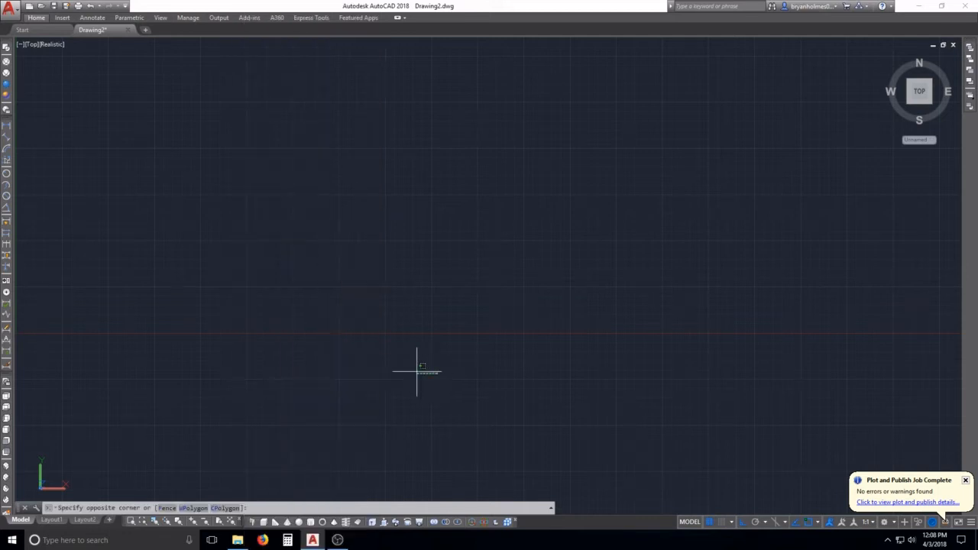
key("Escape")
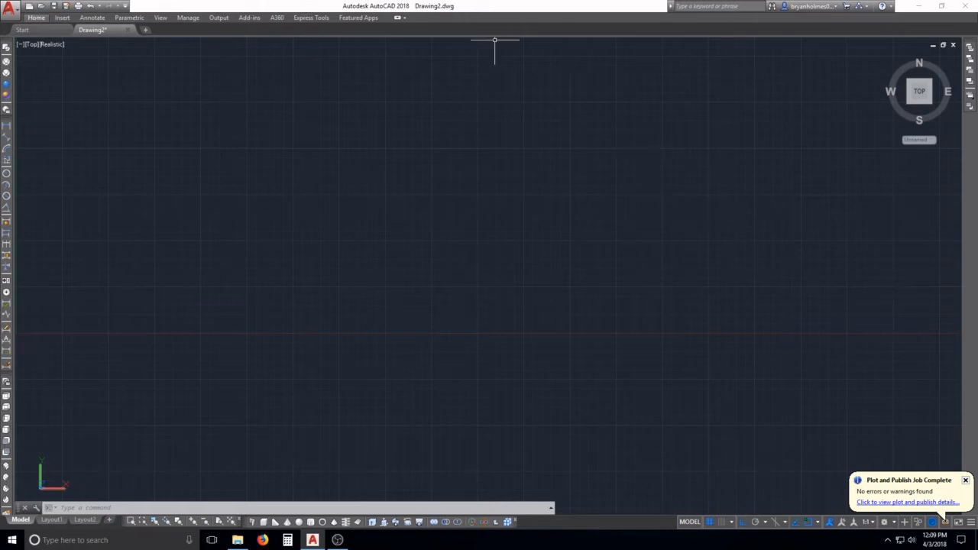
left_click(9, 9)
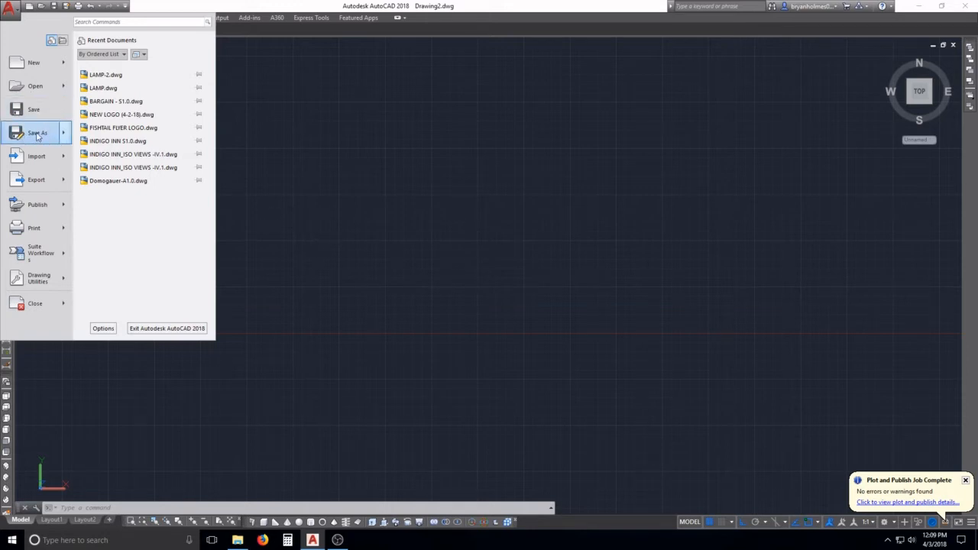
mouse_move(37, 136)
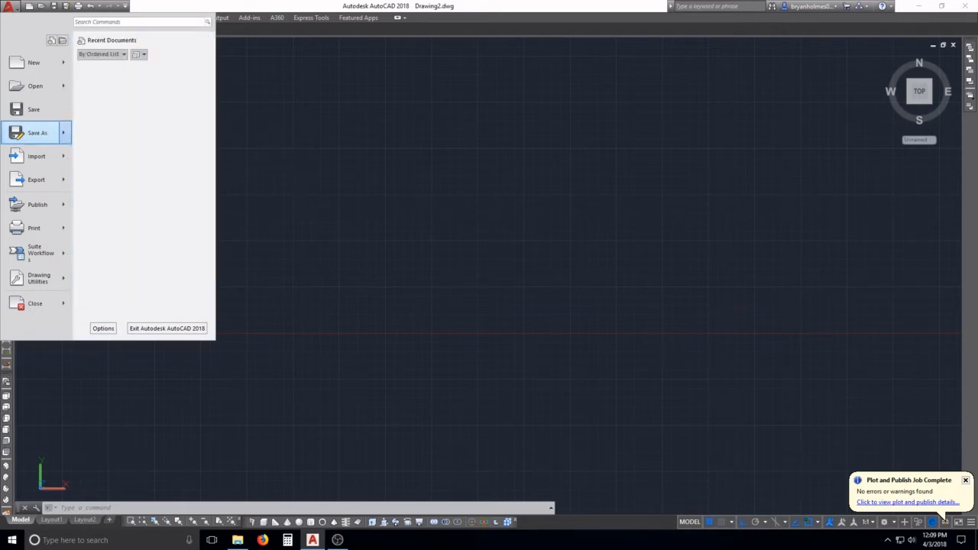
left_click(302, 157)
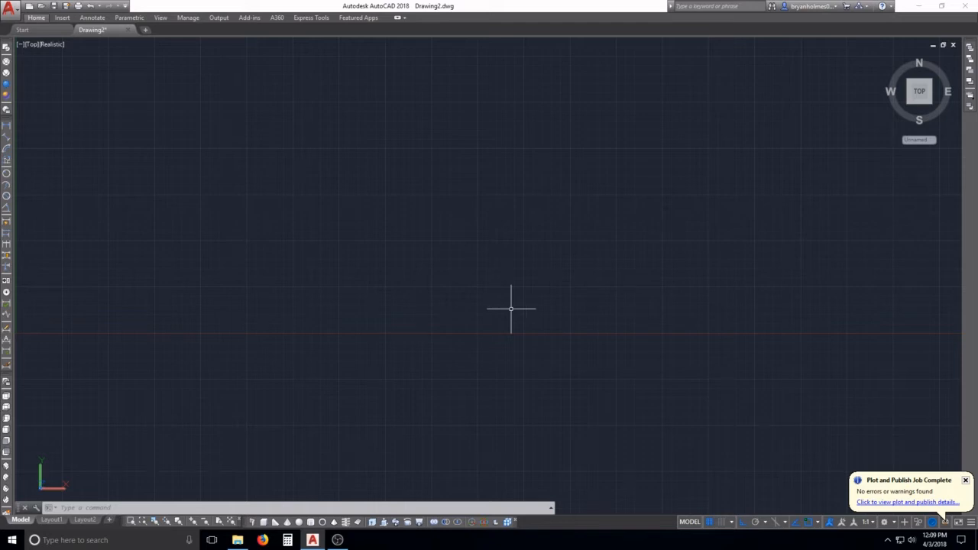
Step: Switch snap mode on and the grid off, and restore both settings
key("F9")
key("F7")
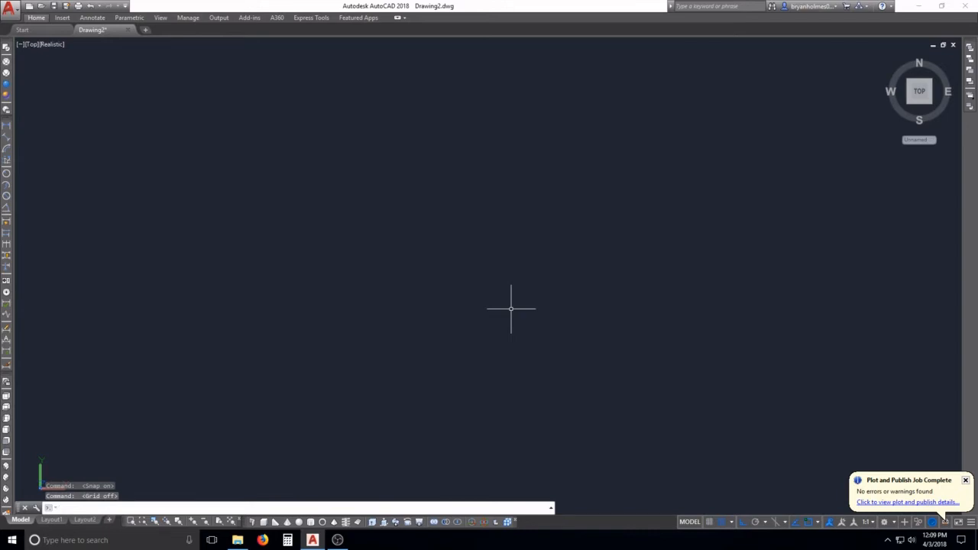
key("F9")
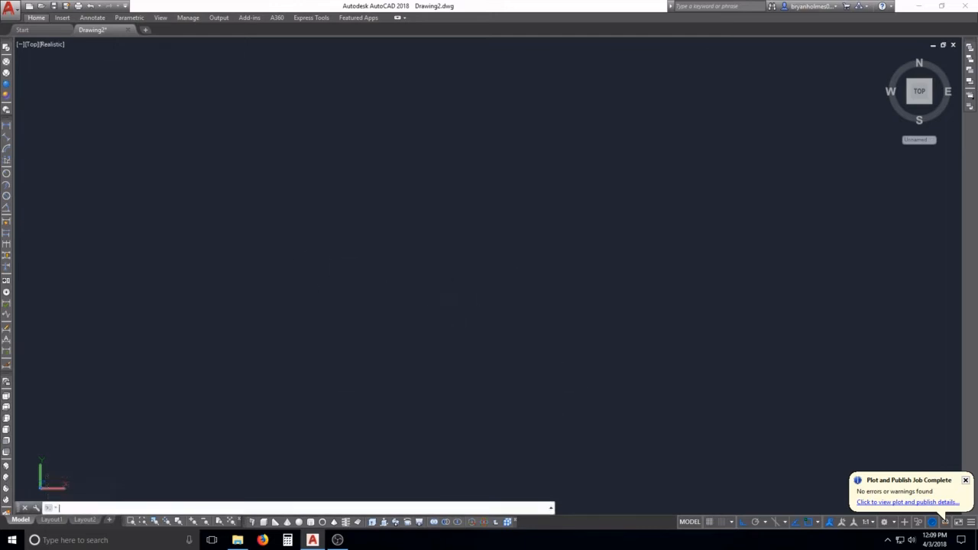
key("F7")
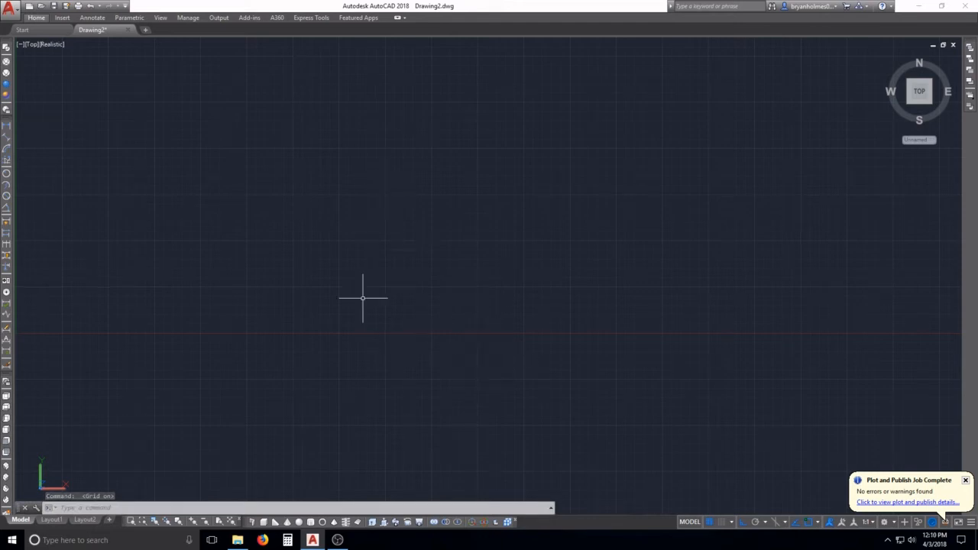
Step: Turn off the grid display and set the viewpoint to SW Isometric
key("F7")
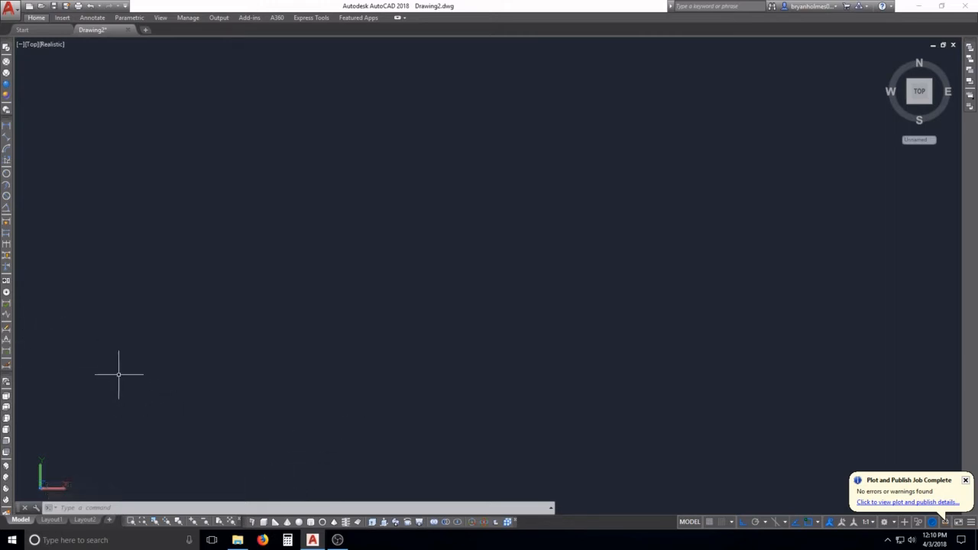
left_click(6, 467)
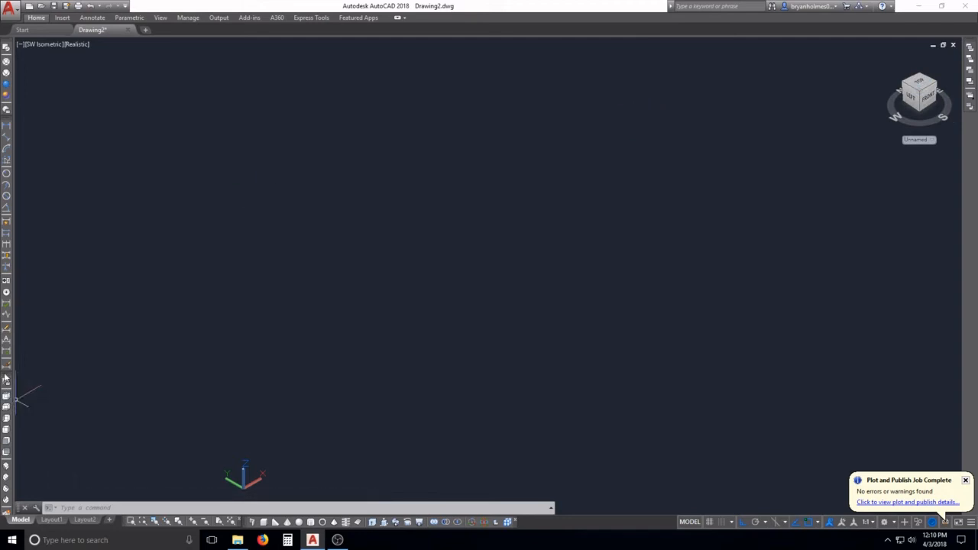
left_click(48, 374)
left_click(46, 375)
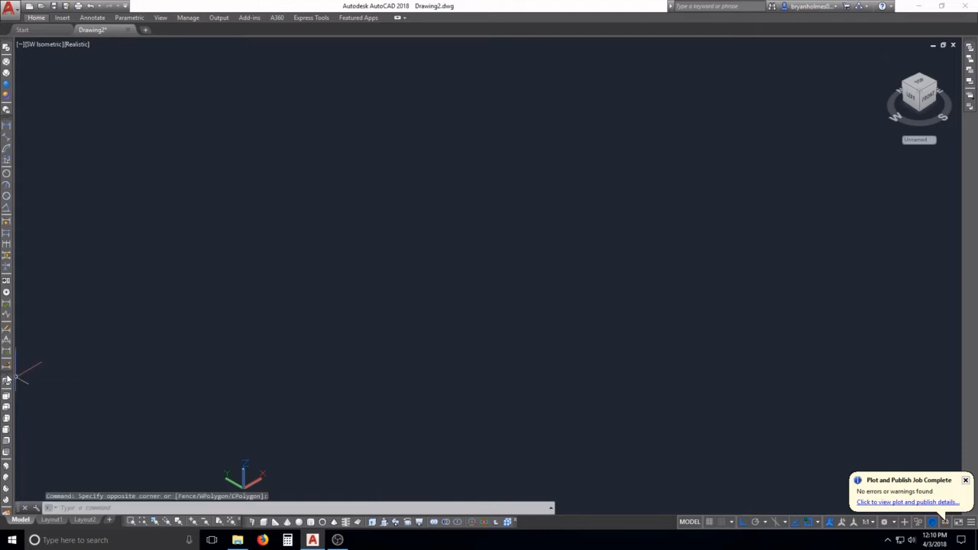
right_click(7, 379)
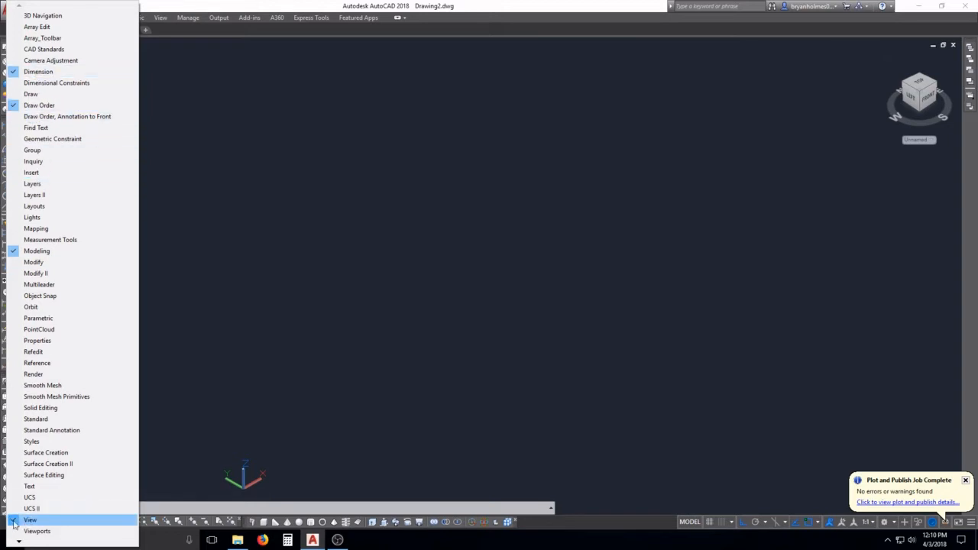
left_click(215, 447)
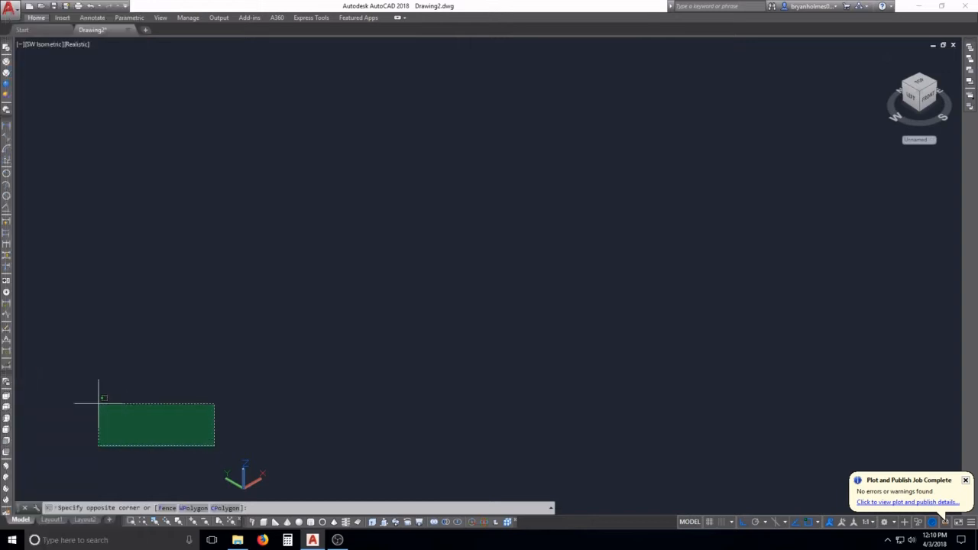
left_click(26, 331)
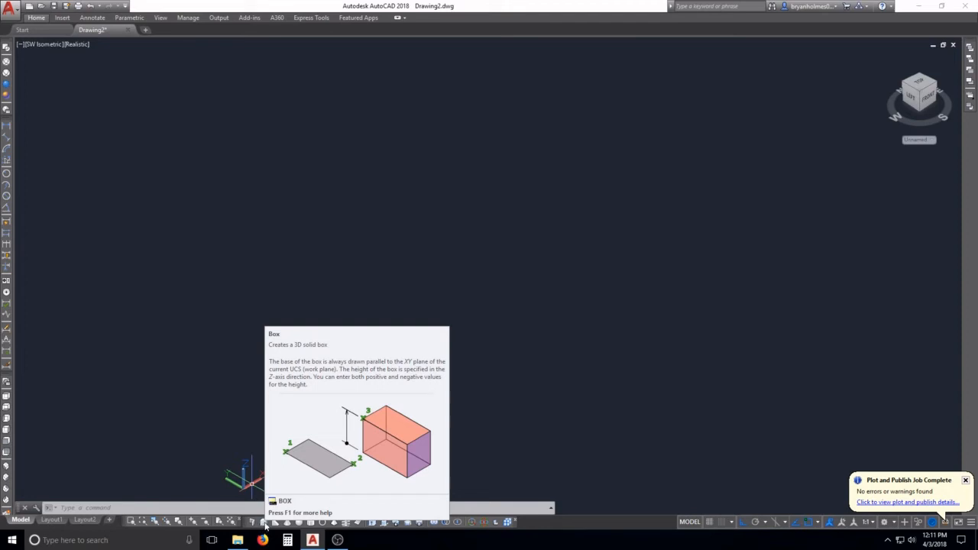
Step: Draw an L-shaped polysolid wall with two perpendicular segments about 7.7 and 6 units long
left_click(253, 522)
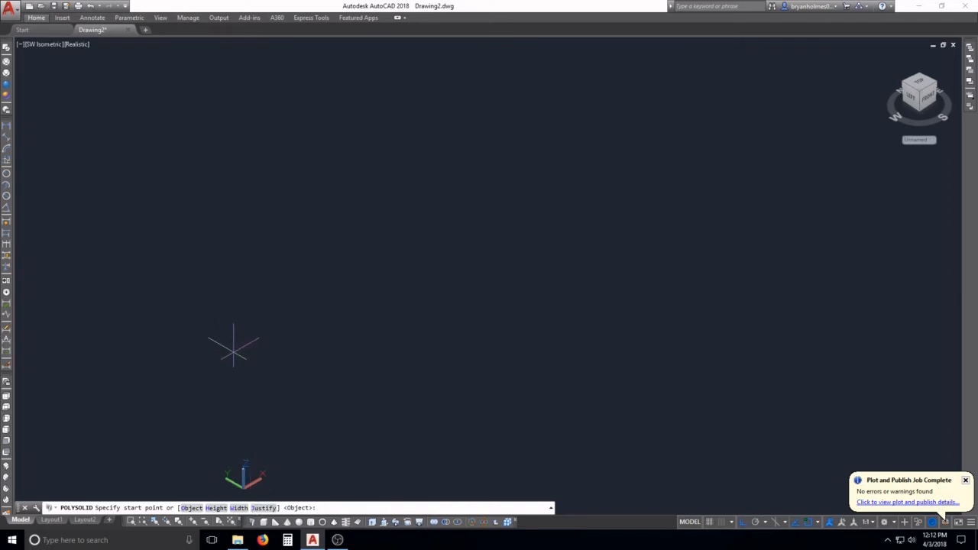
left_click(227, 334)
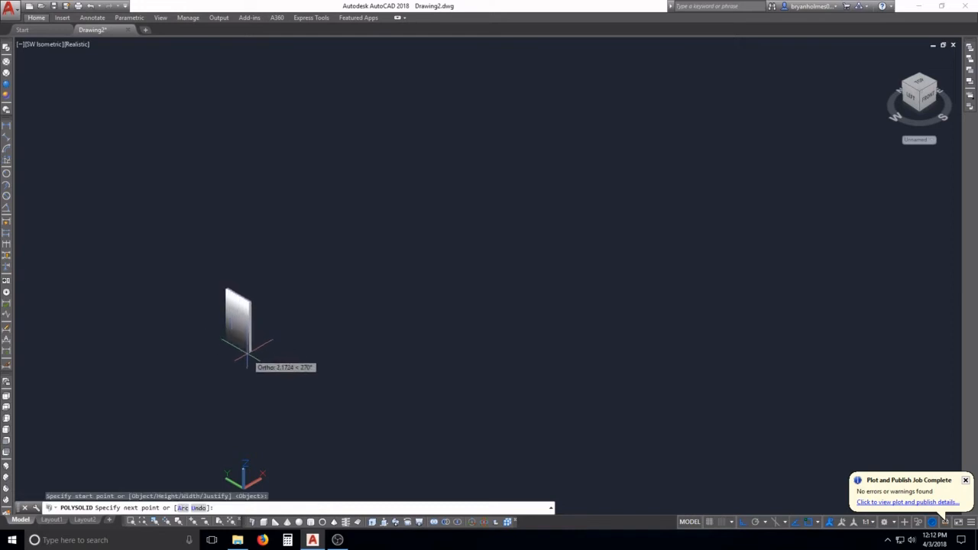
left_click(309, 391)
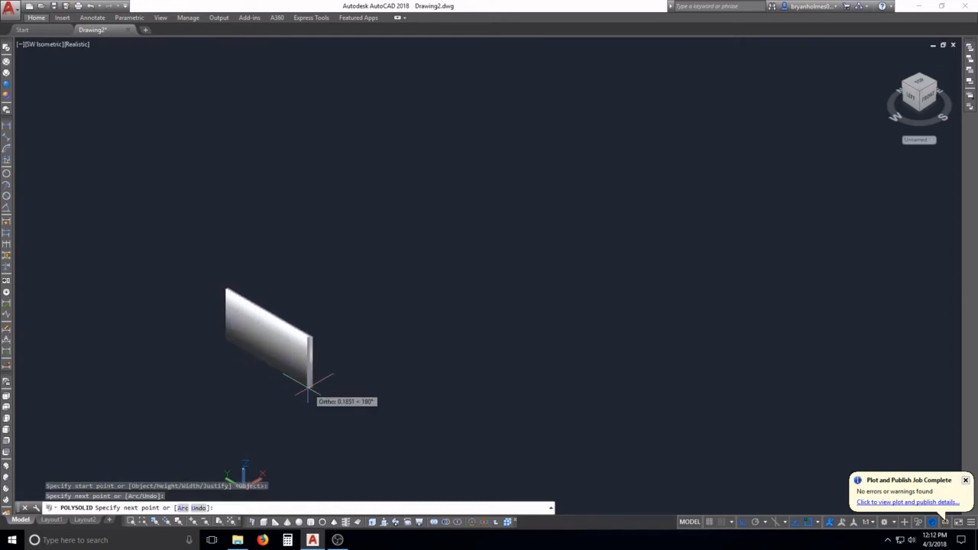
left_click(378, 354)
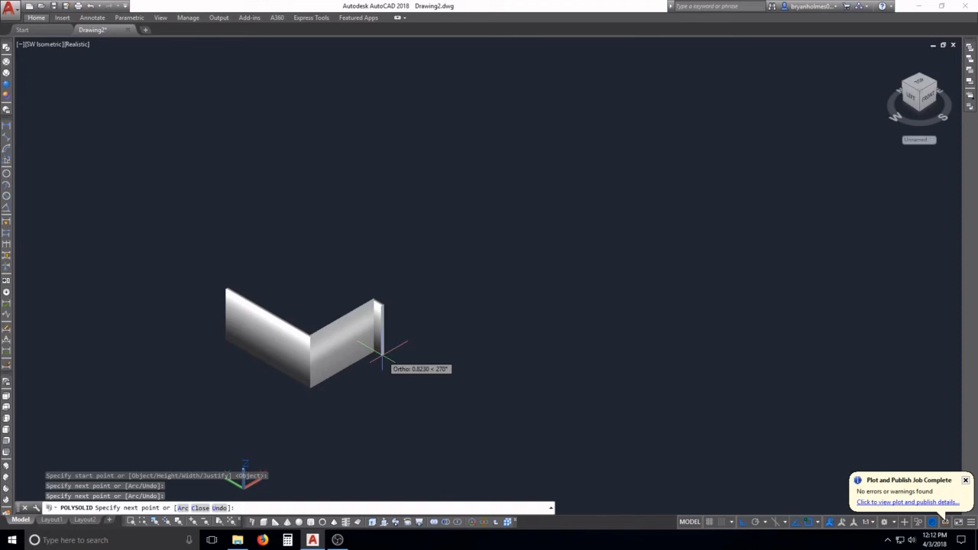
key("Return")
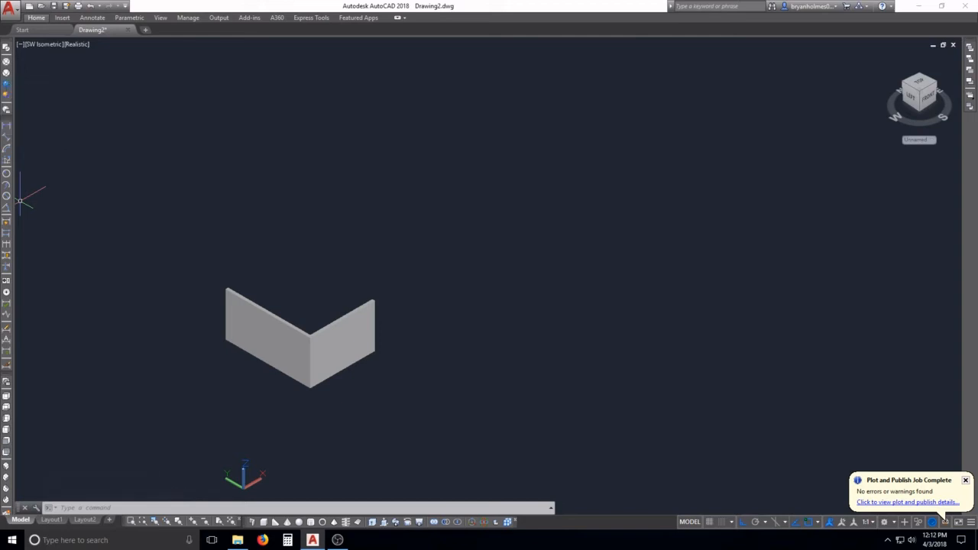
Step: Compare the L-shaped wall in the 2D Wireframe and Realistic visual styles, ending in Realistic
left_click(6, 47)
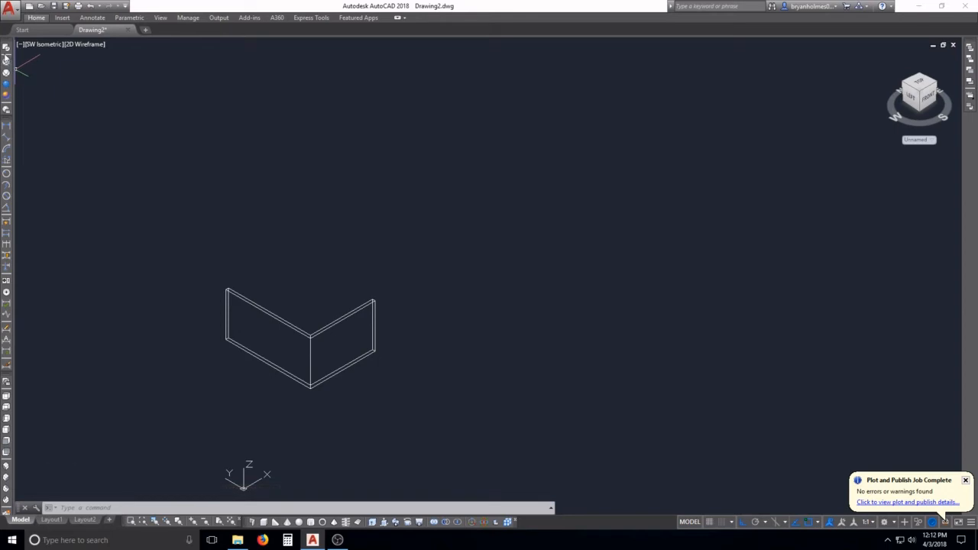
left_click(6, 86)
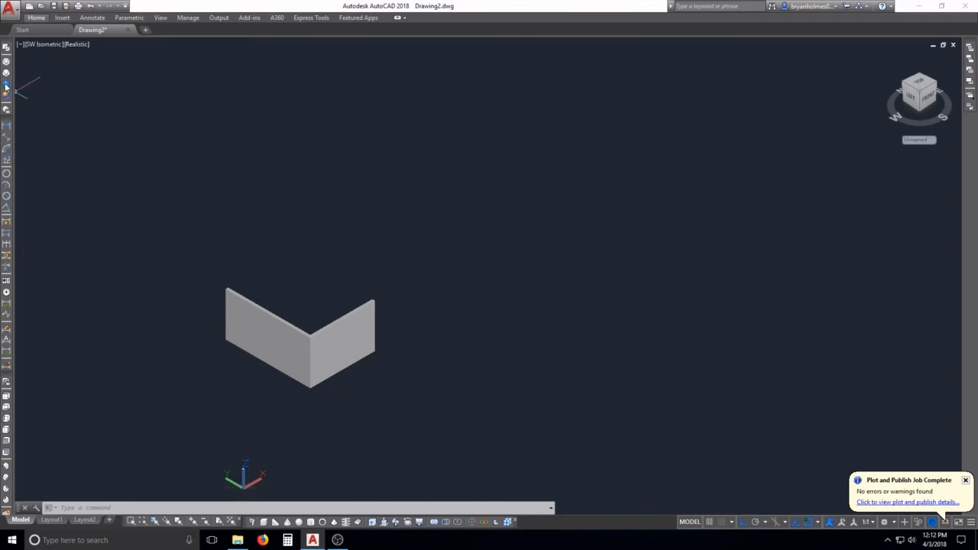
left_click(7, 47)
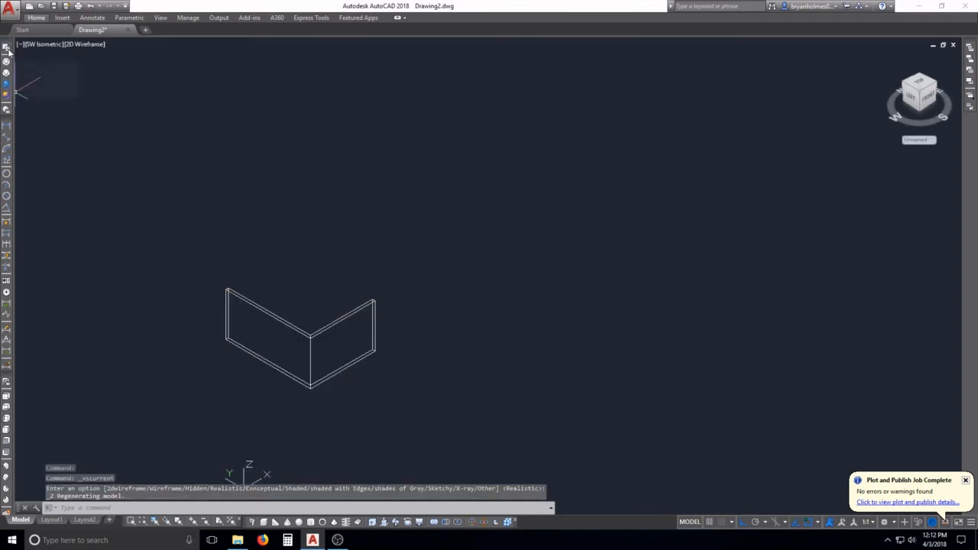
left_click(7, 86)
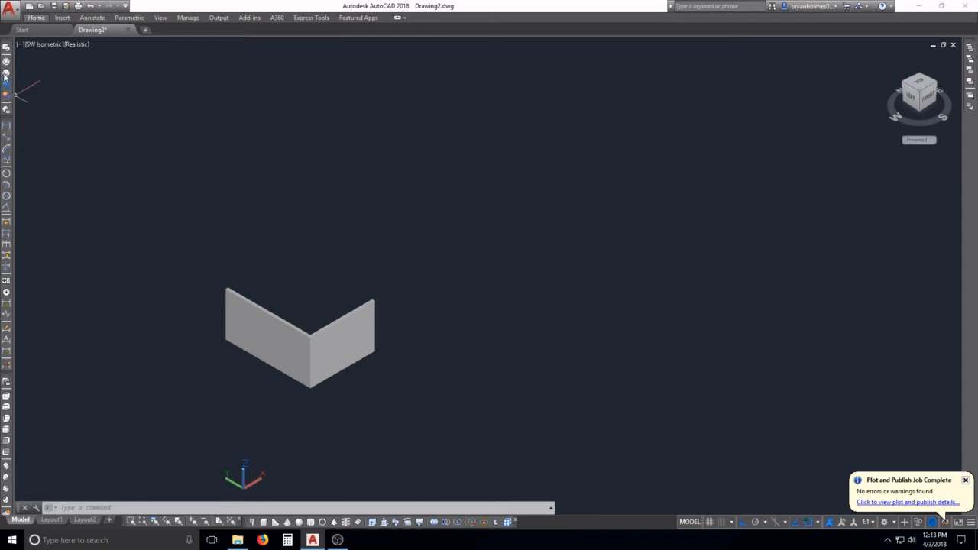
Step: Show the L-shaped wall in the Hidden visual style and examine its edges up close
left_click(5, 74)
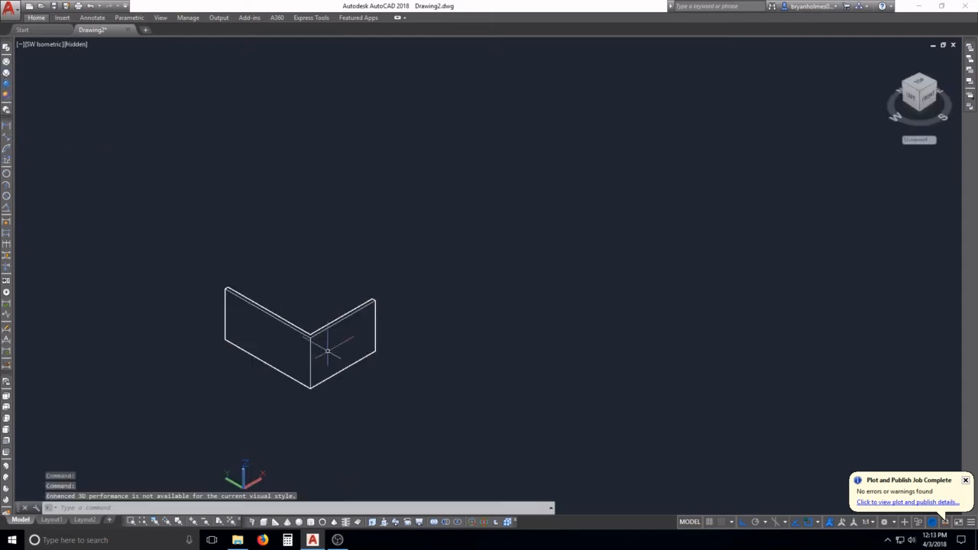
scroll(328, 345, "up", 6)
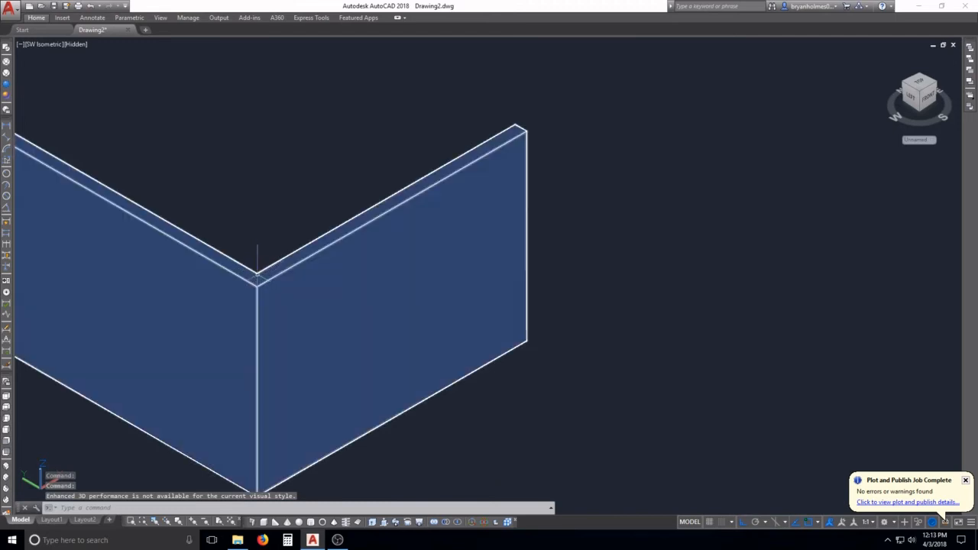
scroll(257, 278, "down", 6)
middle_click_drag(264, 275, 378, 382)
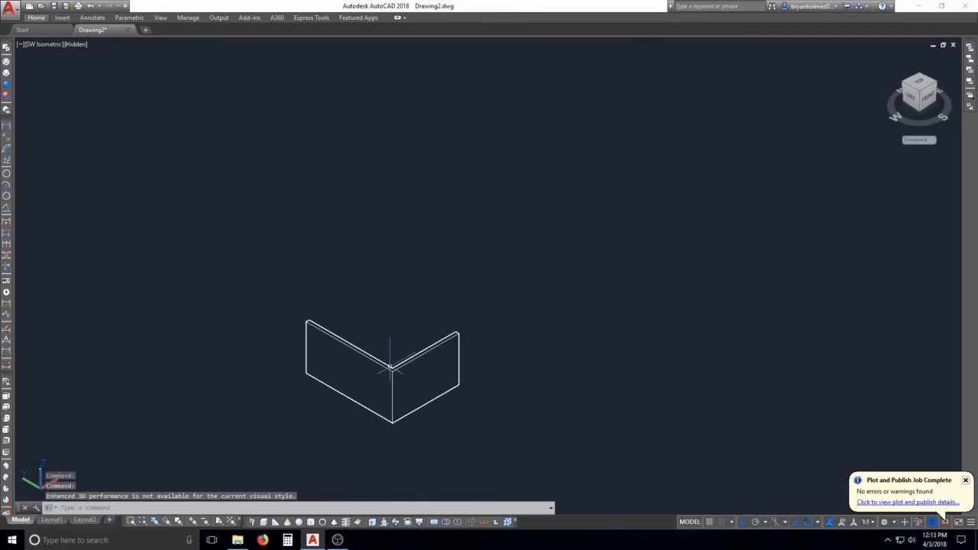
Step: Examine the L-shaped wall in the Conceptual visual style, and return to Realistic by way of 2D Wireframe
left_click(7, 95)
scroll(437, 410, "up", 5)
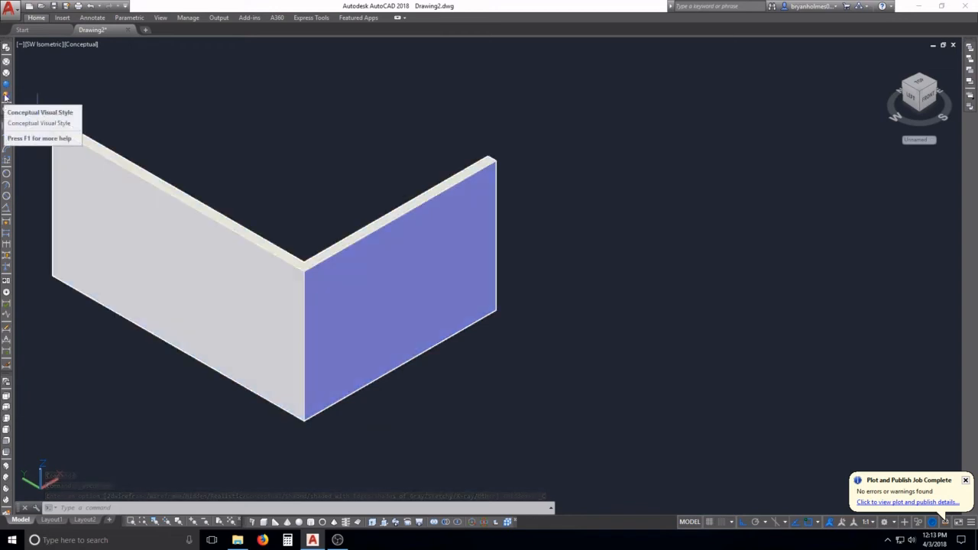
scroll(248, 270, "down", 2)
middle_click_drag(256, 289, 348, 356)
scroll(345, 348, "down", 2)
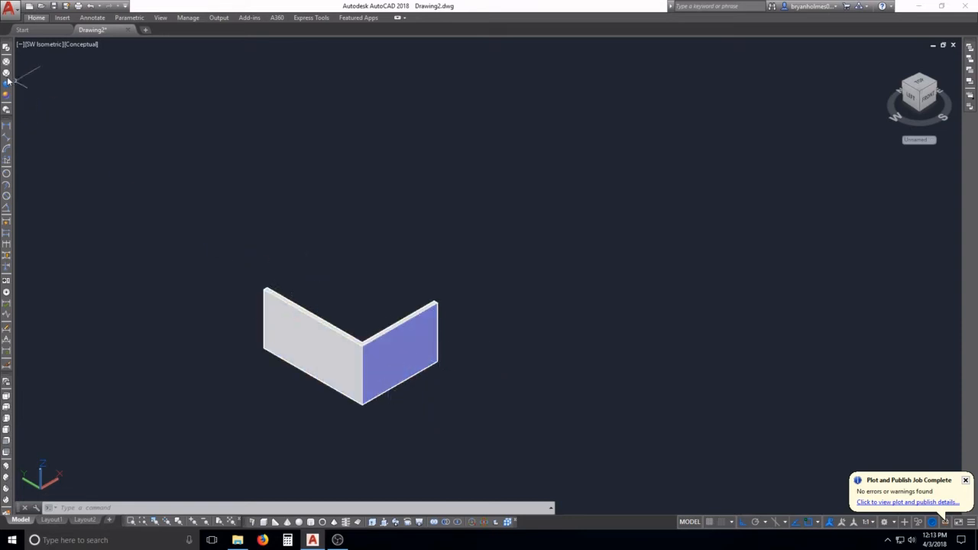
left_click(6, 48)
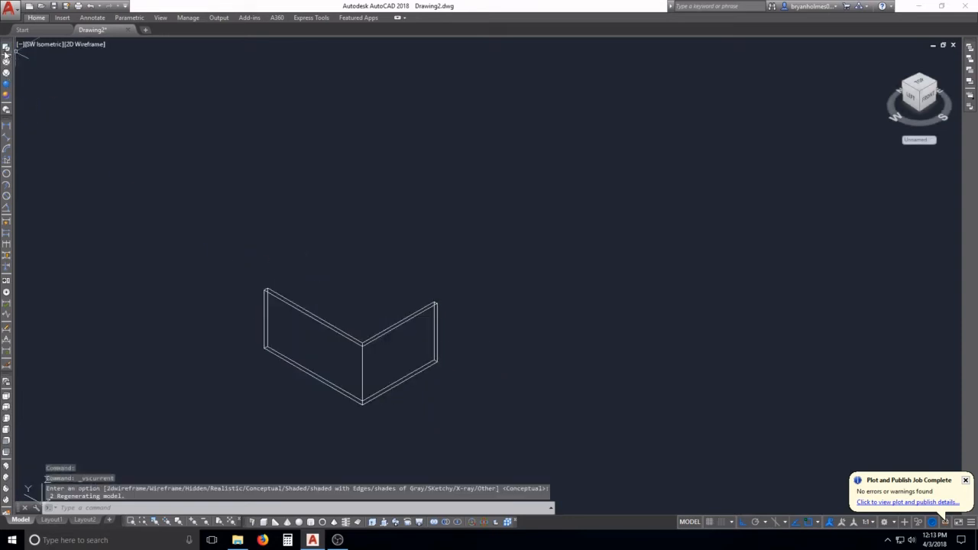
left_click(7, 89)
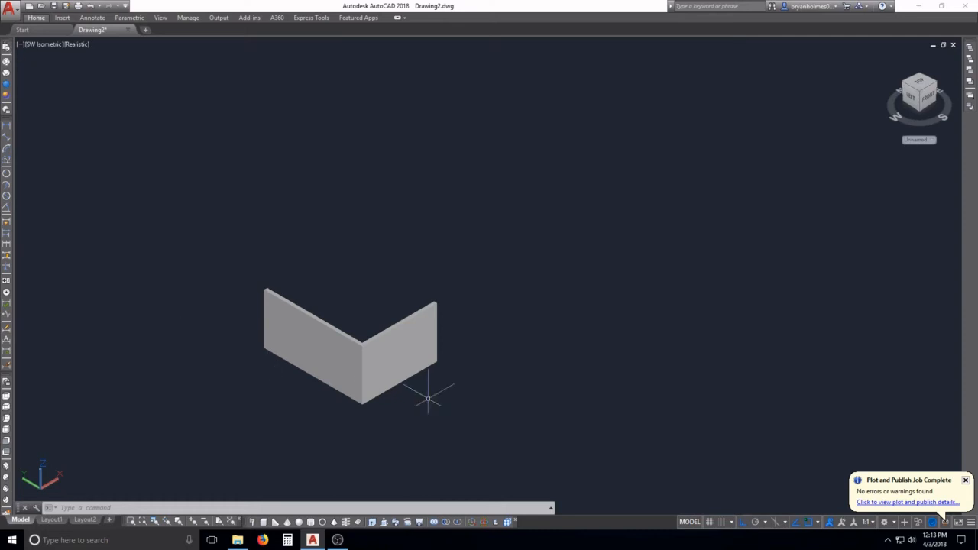
Step: Create a solid box about 5.5 units high behind the short leg of the L-shaped wall
middle_click_drag(437, 369, 331, 401)
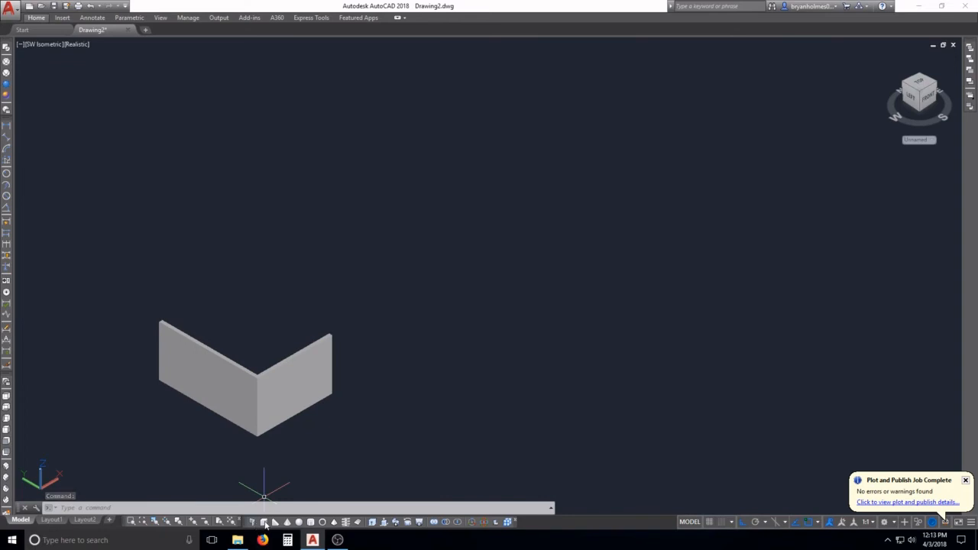
left_click(265, 522)
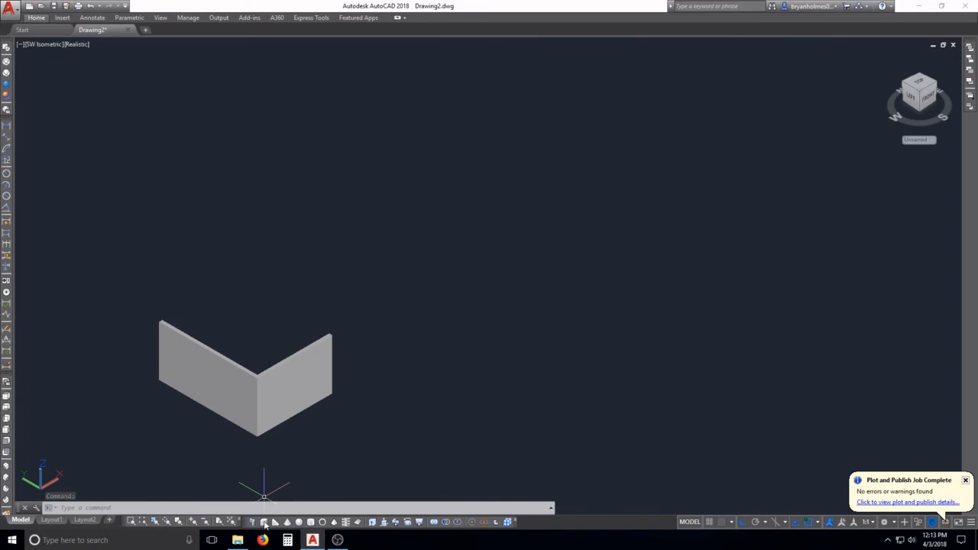
left_click(365, 370)
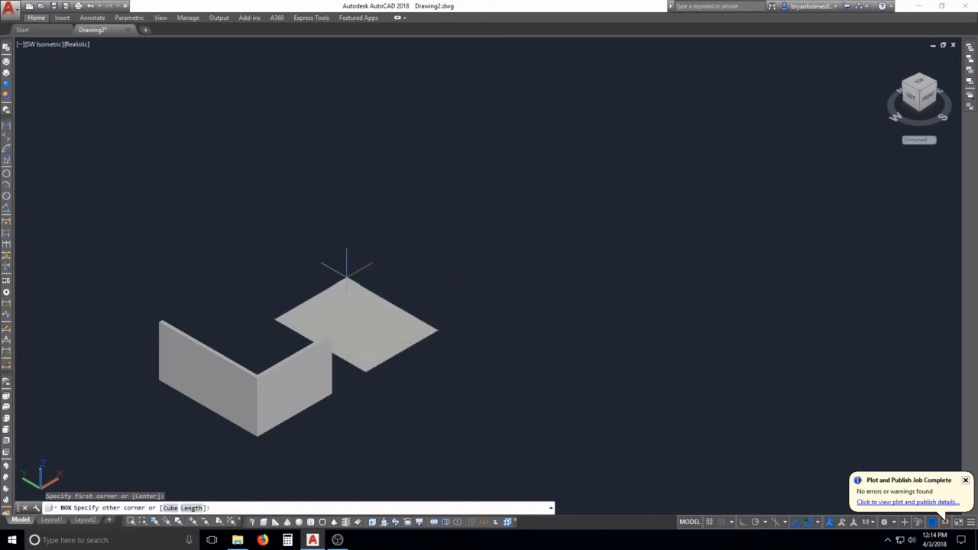
left_click(356, 285)
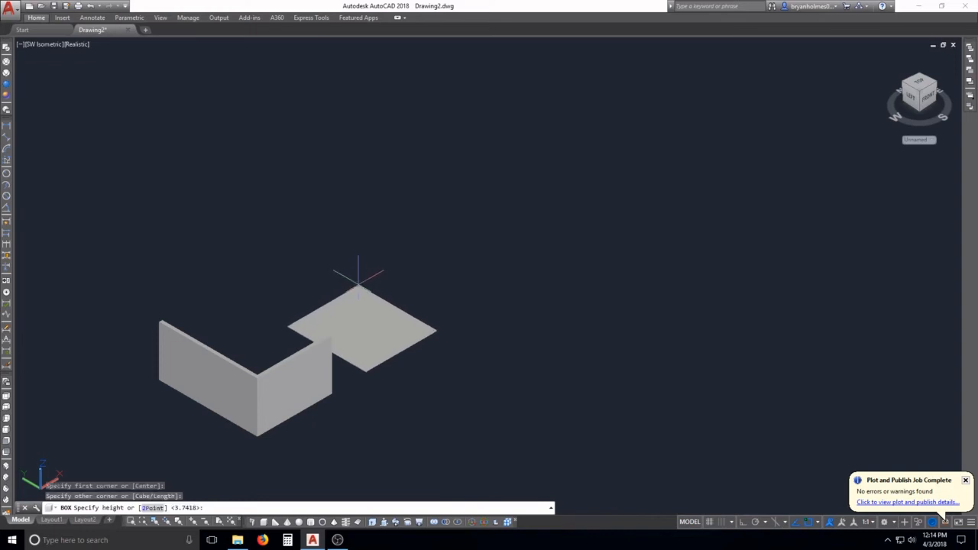
left_click(356, 200)
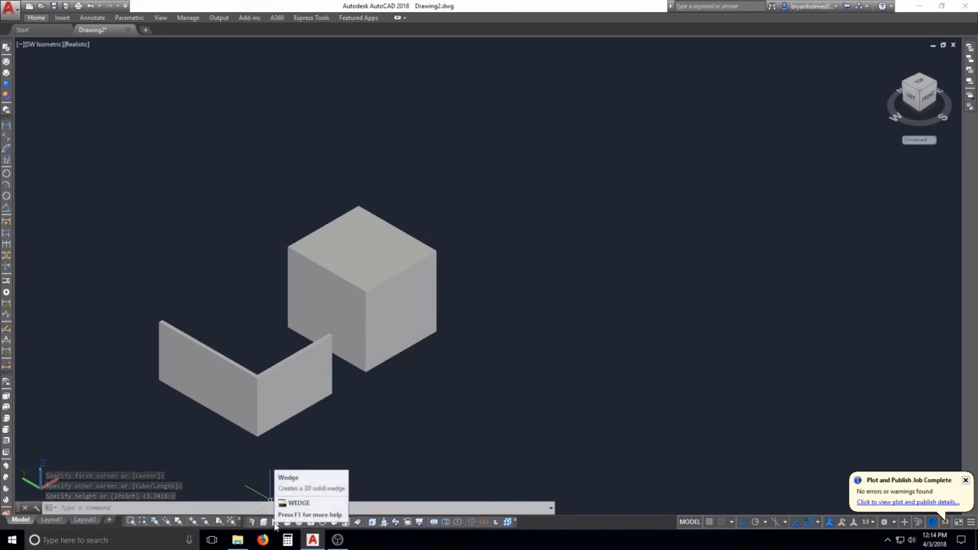
Step: Create a long, narrow solid wedge about 7.1 units high beside the box, sloping down away from it
left_click(274, 523)
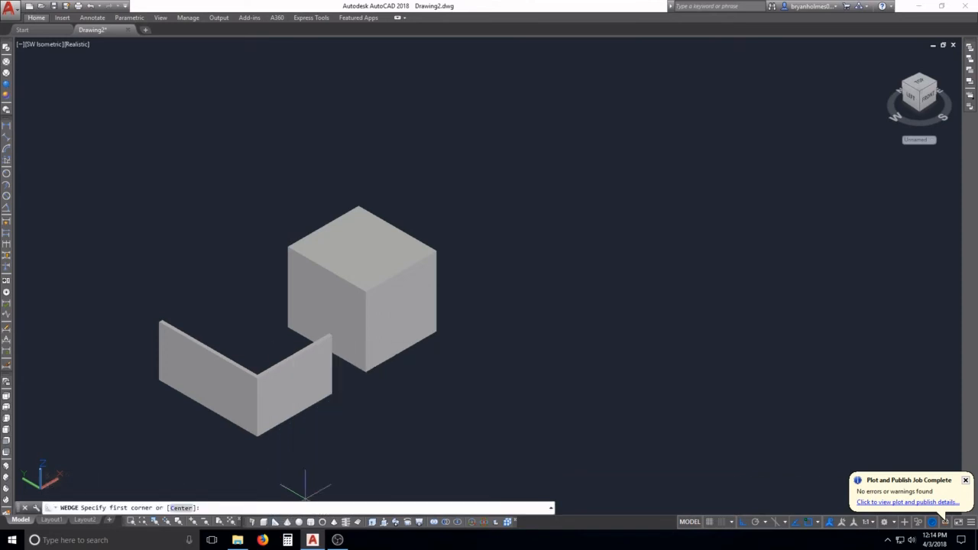
left_click(452, 305)
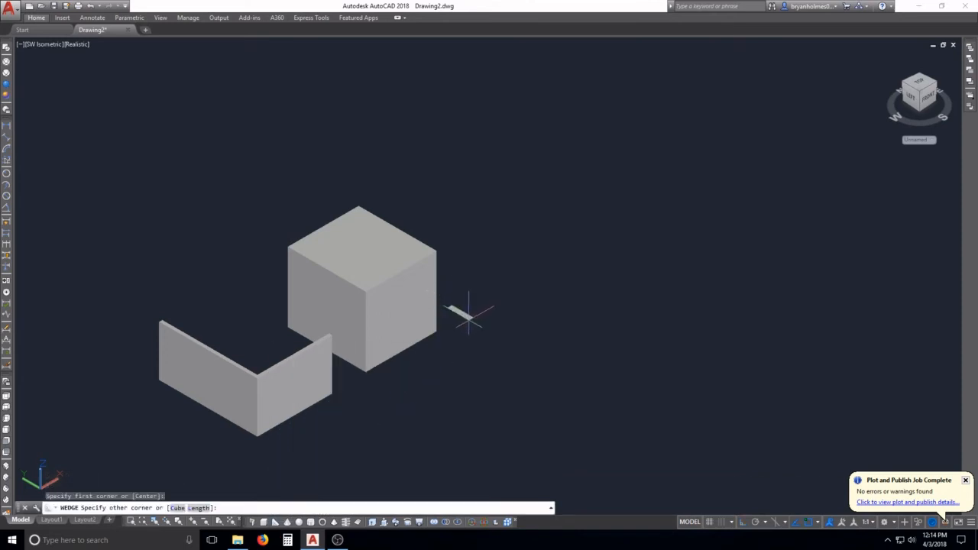
left_click(598, 232)
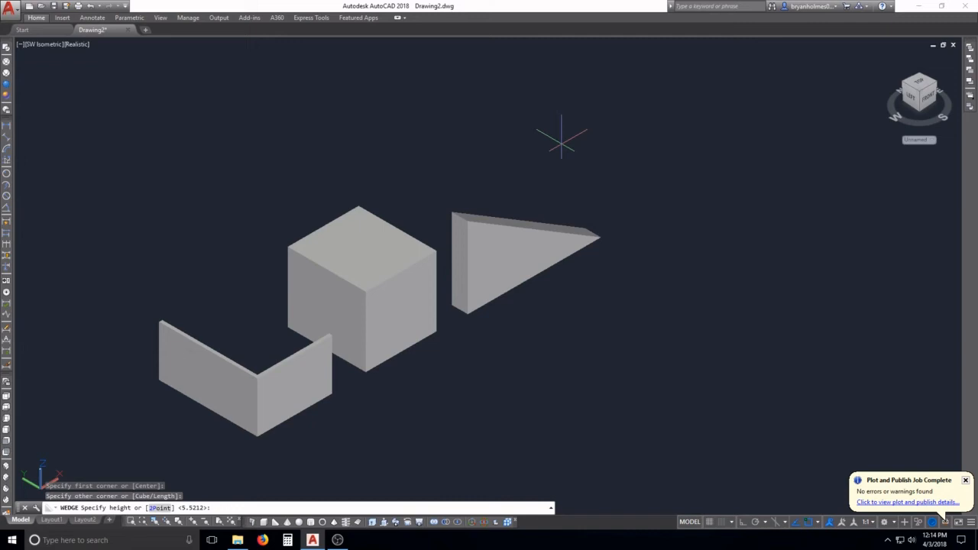
left_click(544, 126)
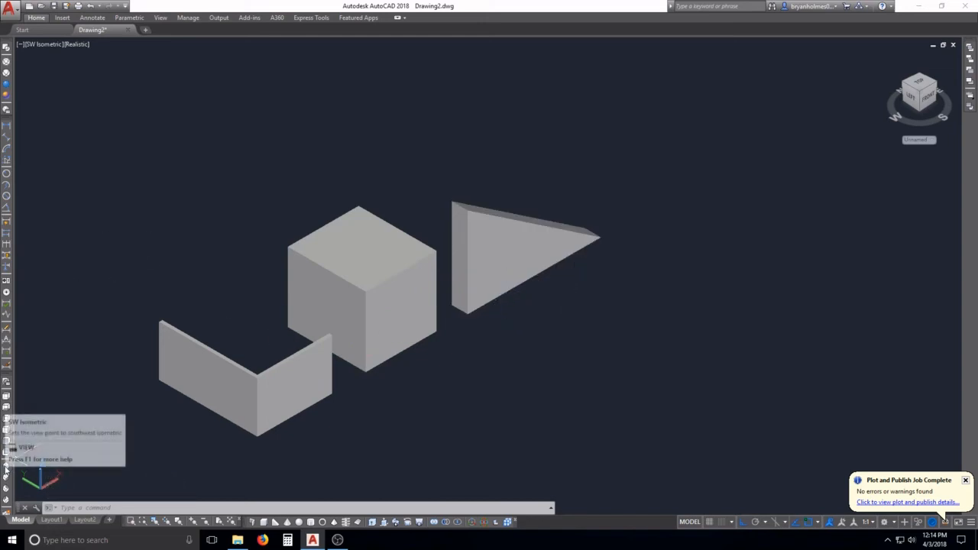
Step: Create a solid cone beyond the wedge with a base radius of 4 and a height of about 7.3 units
left_click(288, 522)
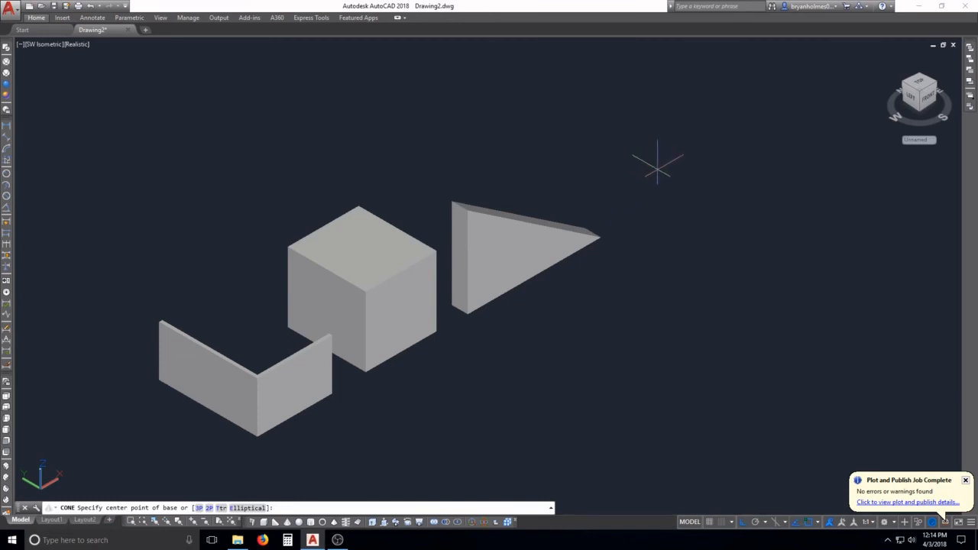
left_click(652, 172)
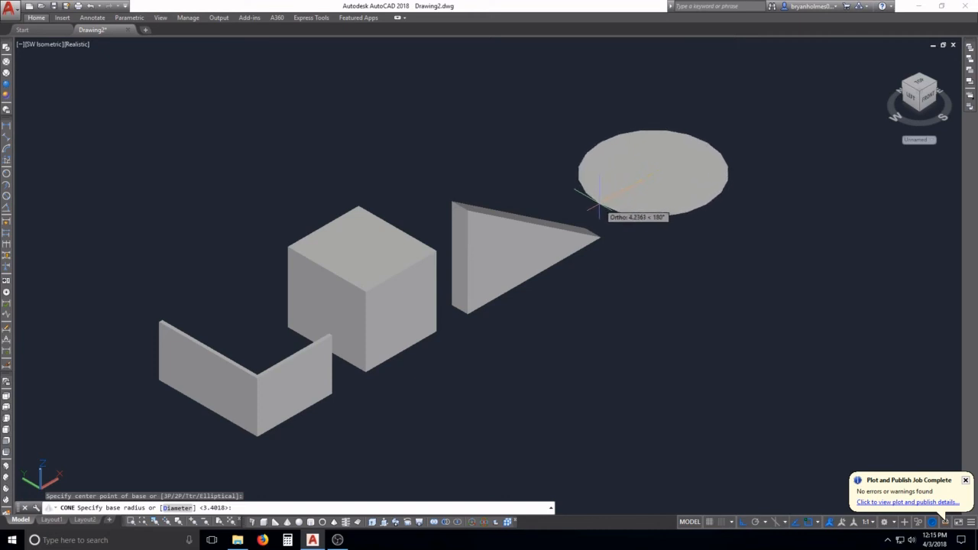
type("5")
key("Return")
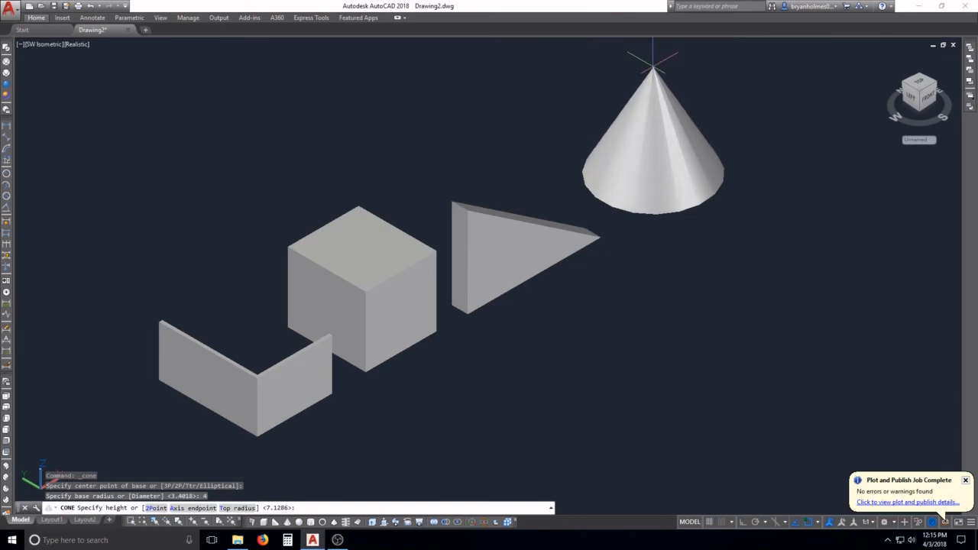
left_click(654, 67)
Step: Create a solid sphere with a radius of 3 beyond the cone, continuing the row of solids
middle_click_drag(688, 201, 435, 308)
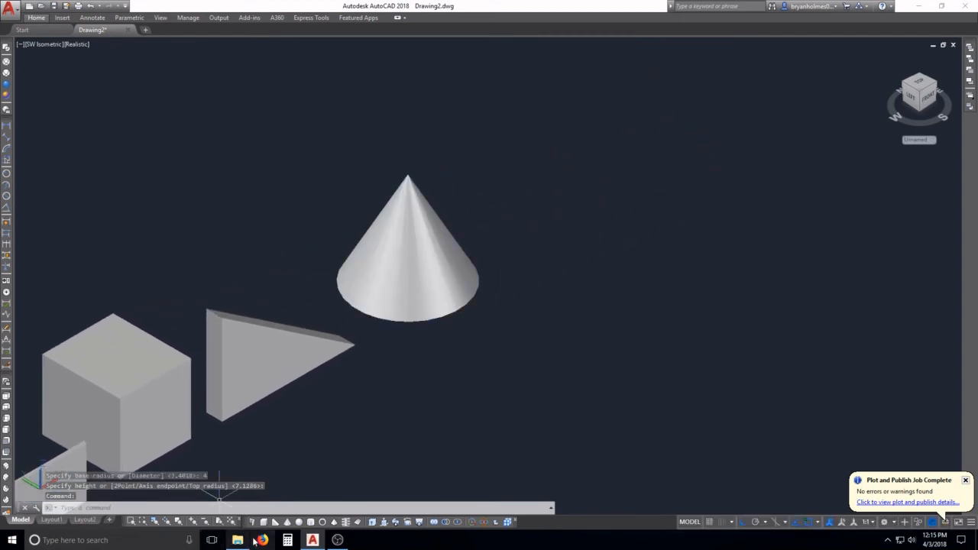
left_click(300, 522)
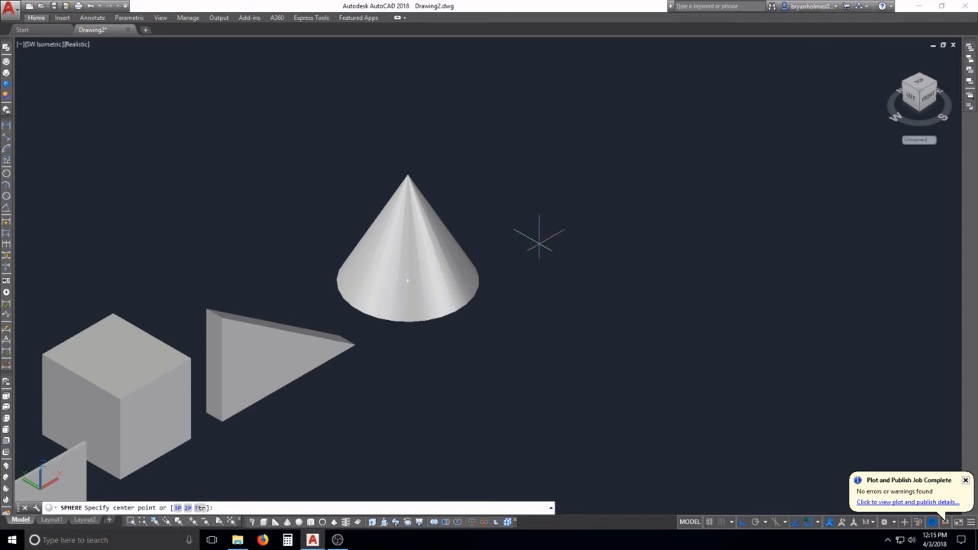
left_click(300, 523)
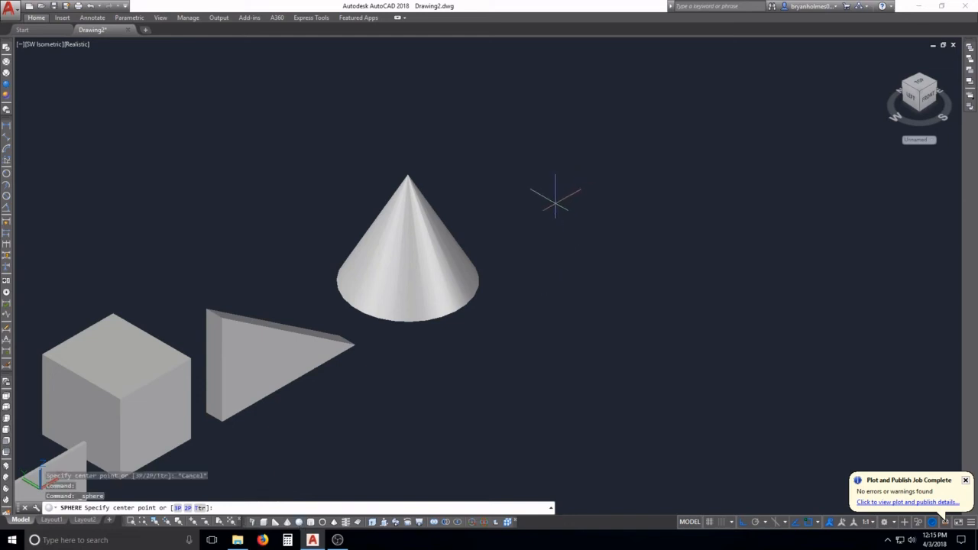
left_click(569, 197)
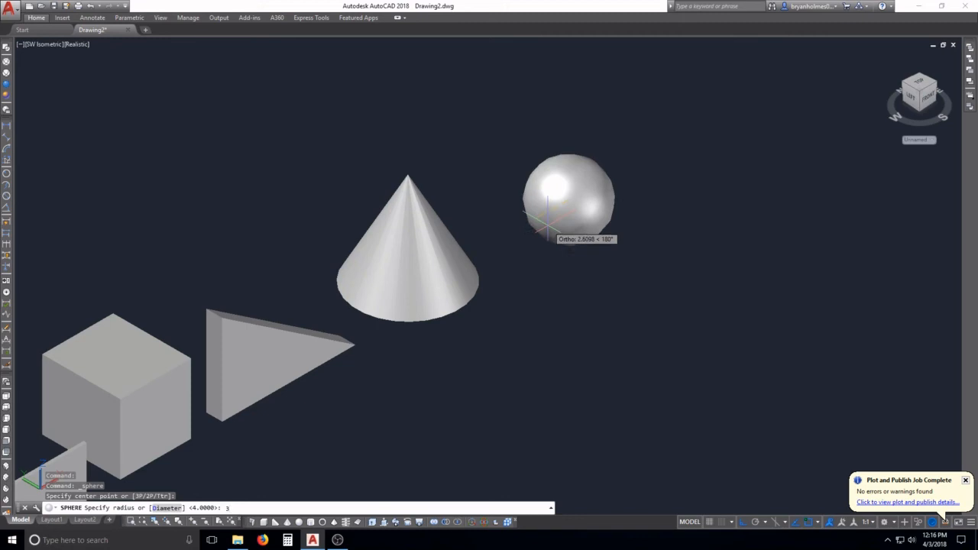
key("Return")
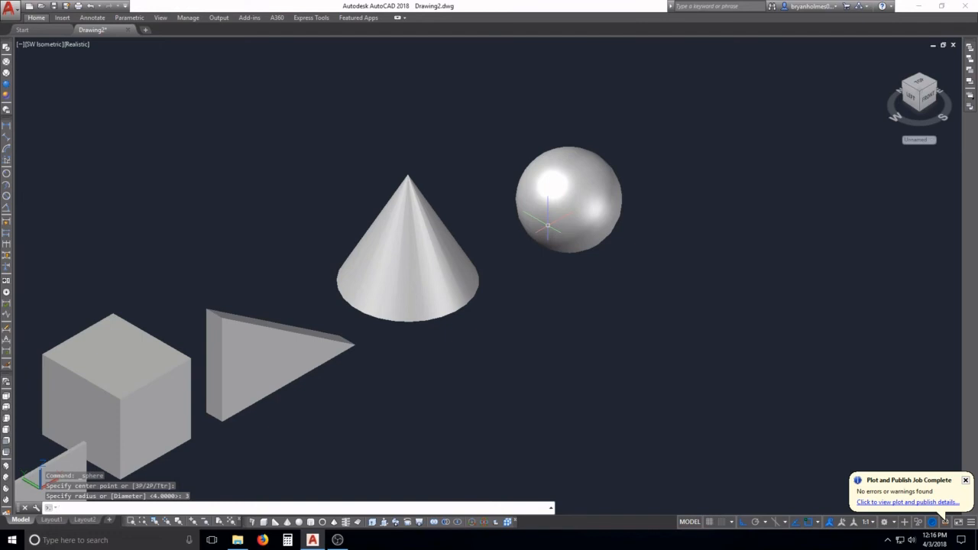
scroll(527, 239, "down", 3)
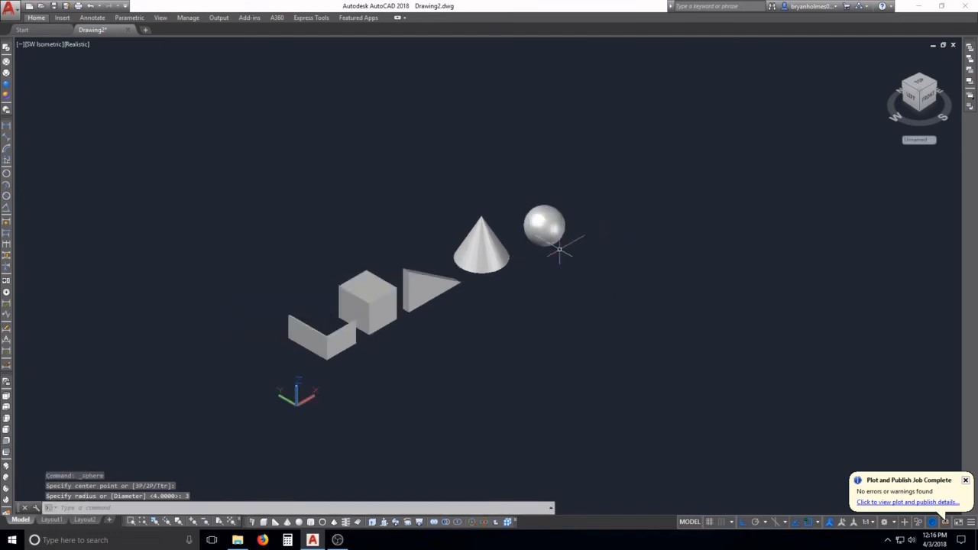
scroll(559, 249, "up", 3)
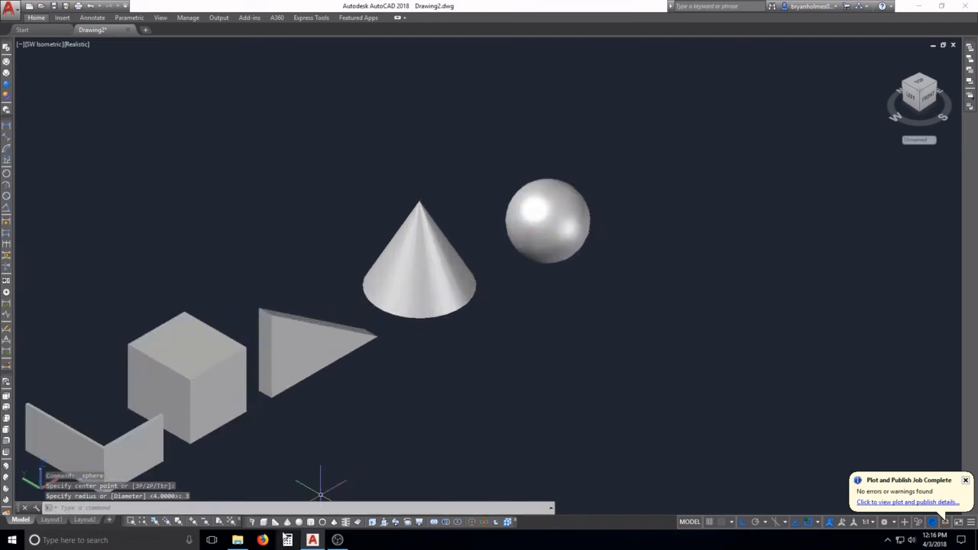
left_click(311, 522)
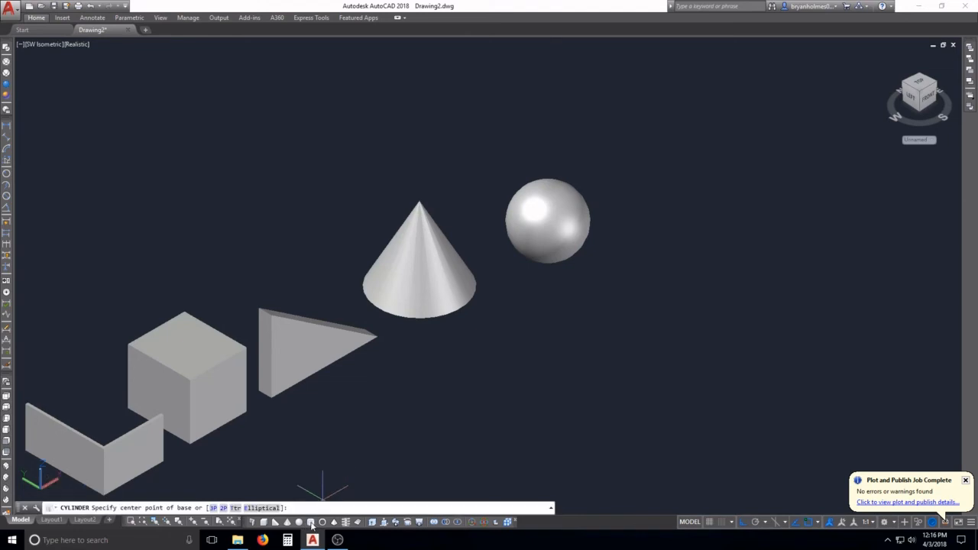
left_click(310, 462)
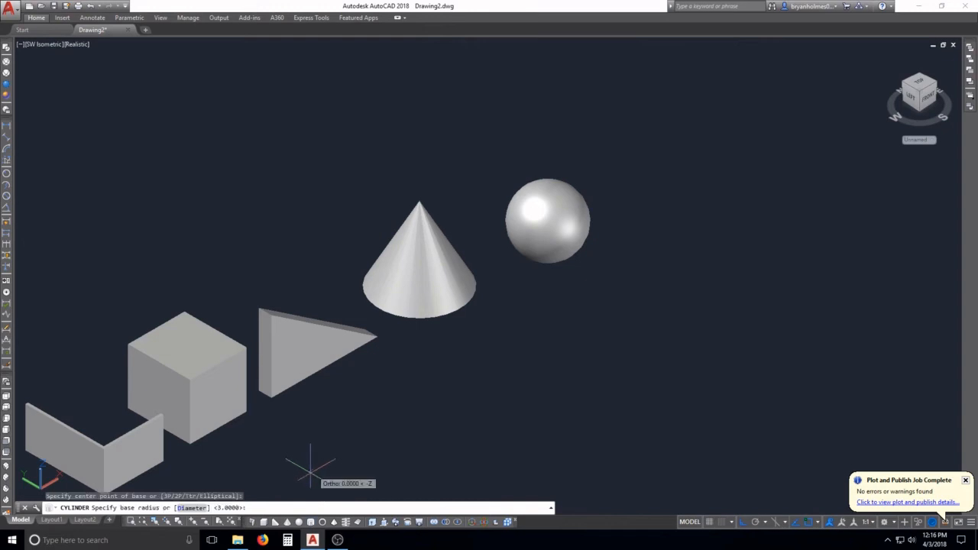
left_click(312, 466)
key("Escape")
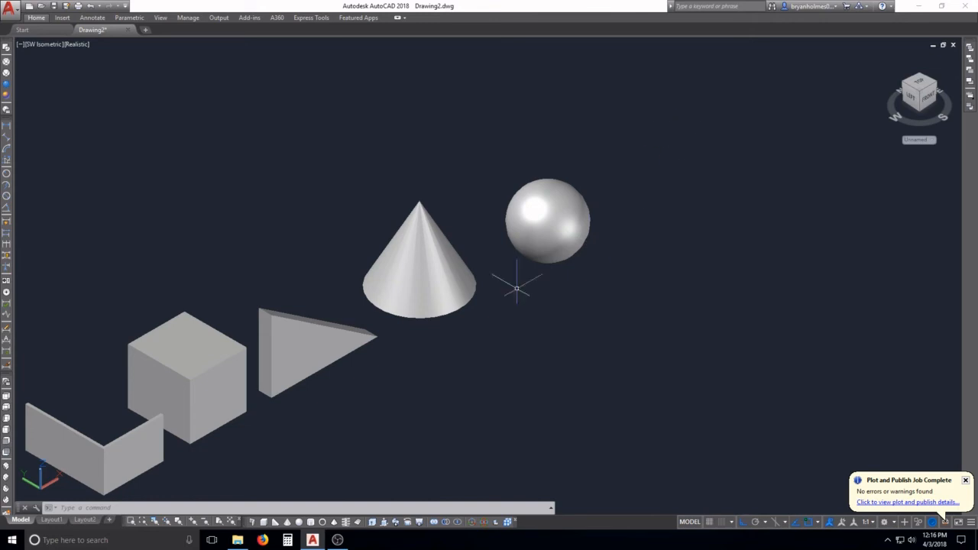
Step: Create a low solid cylinder with a base radius of 4 beyond the sphere
left_click(310, 523)
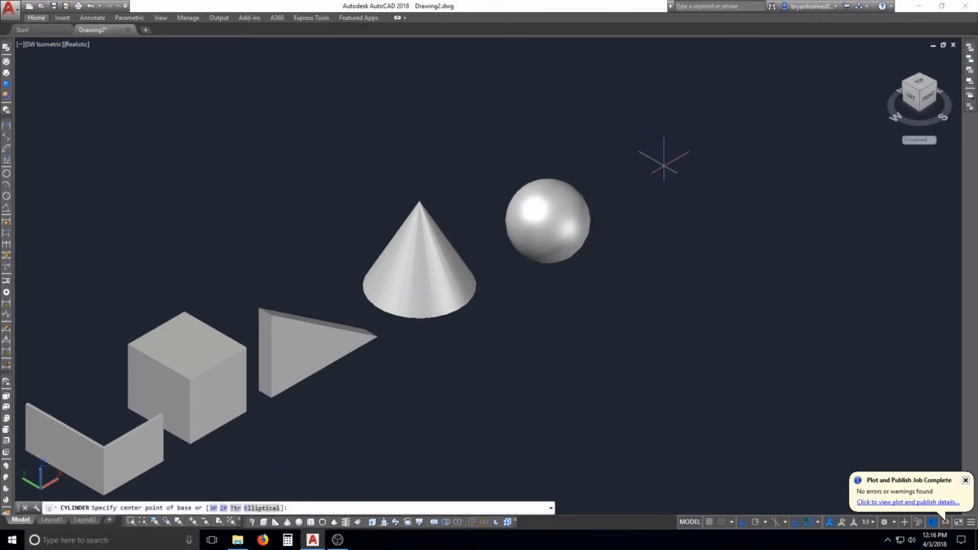
left_click(662, 165)
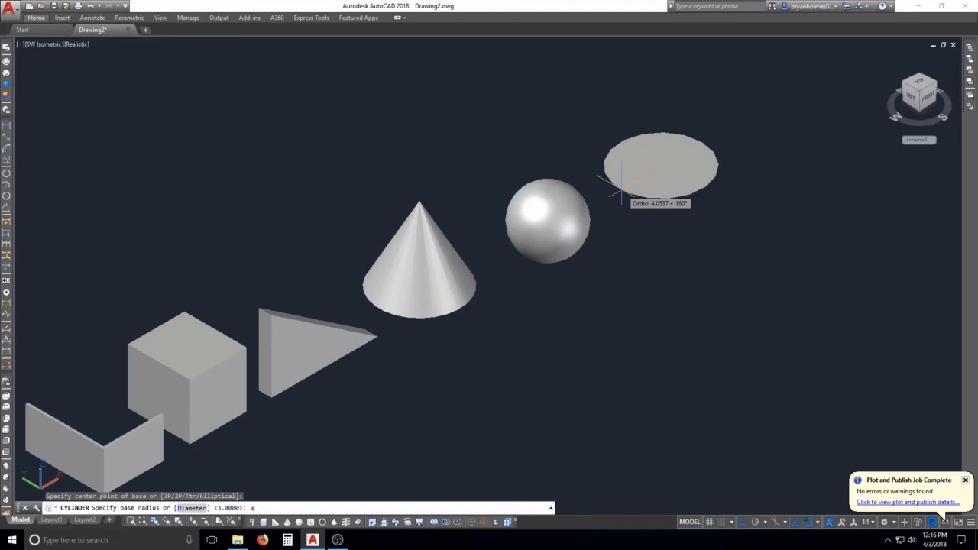
key("Return")
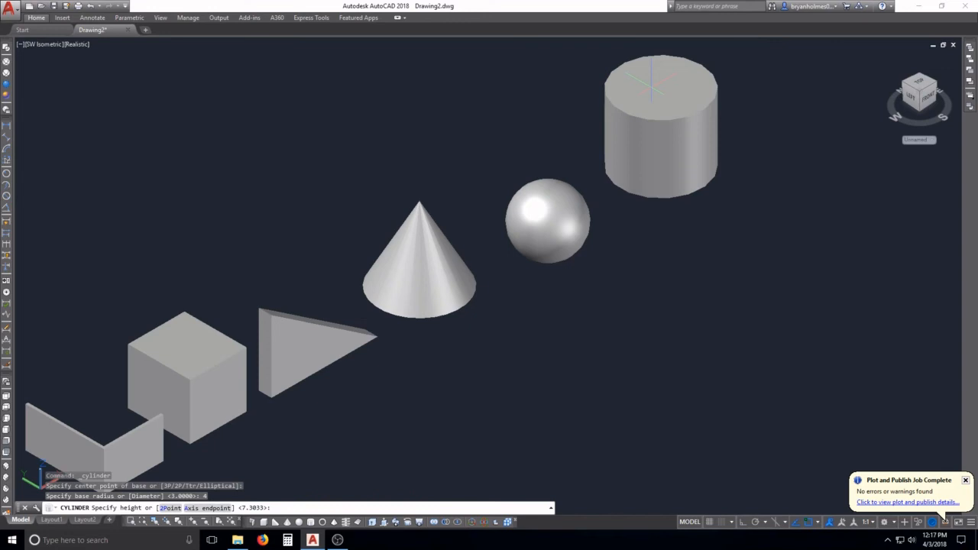
key("Return")
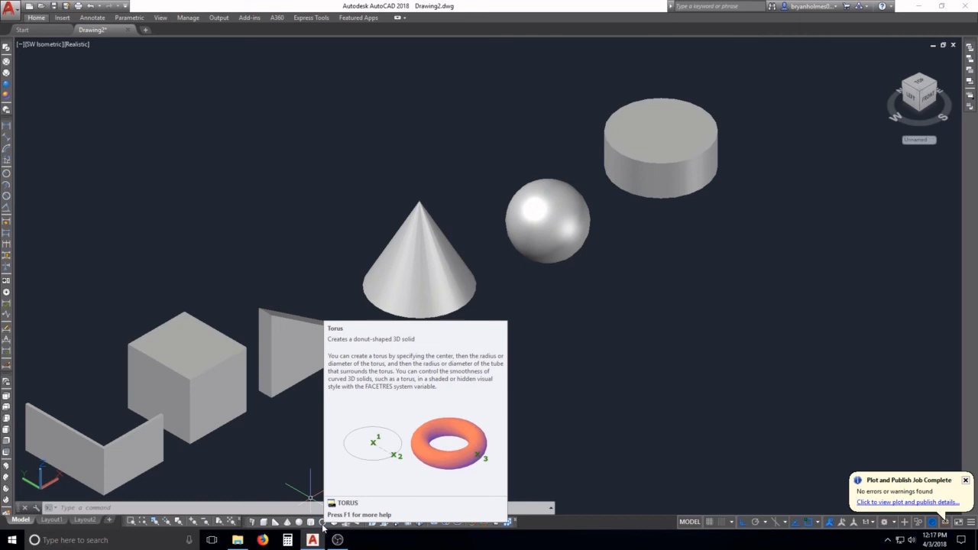
Step: Create a solid torus beyond the cylinder with a radius of about 5.7 units and a tube radius of 1
middle_click_drag(529, 321, 227, 487)
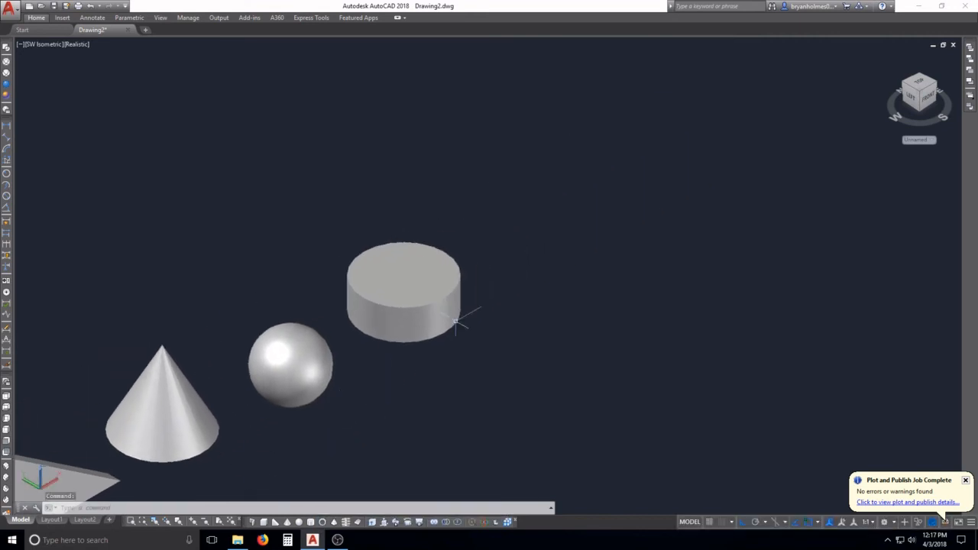
left_click(324, 524)
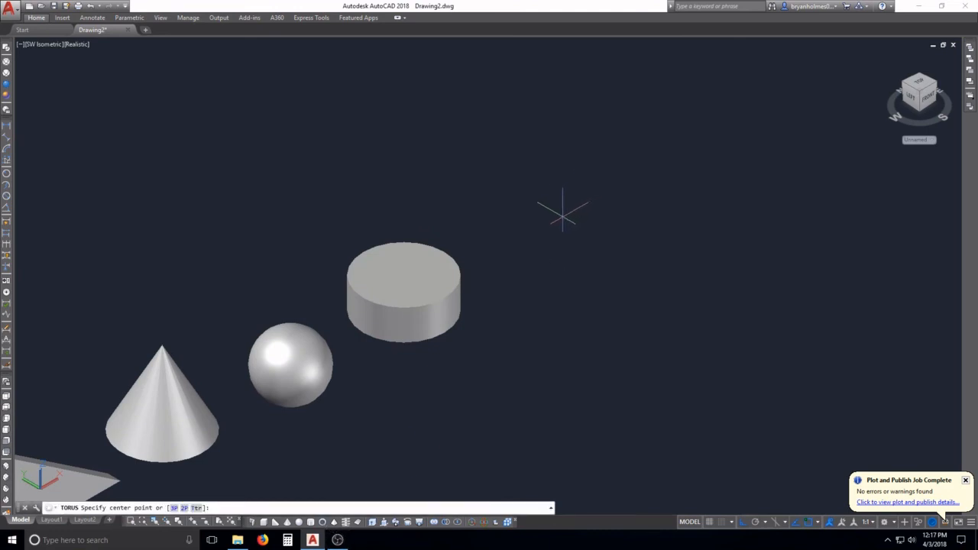
left_click(562, 217)
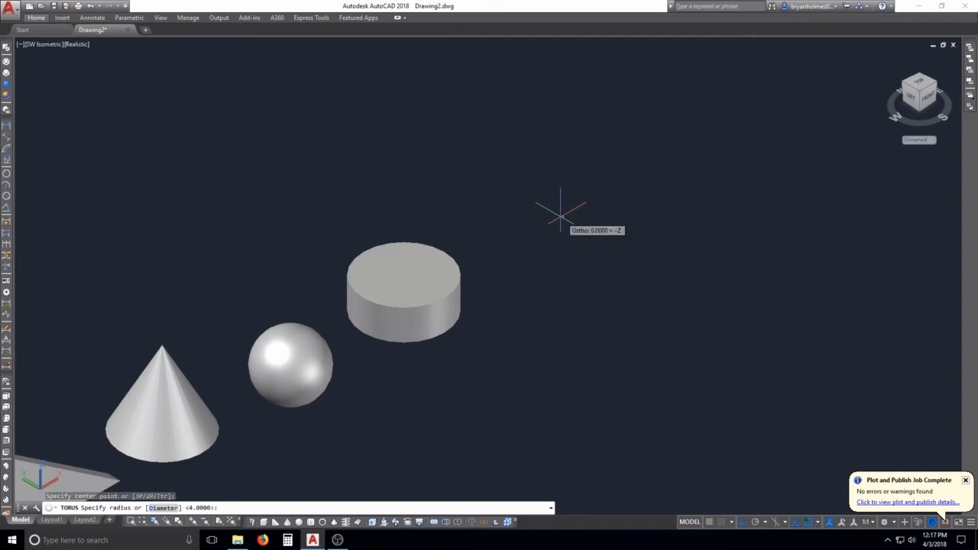
left_click(505, 246)
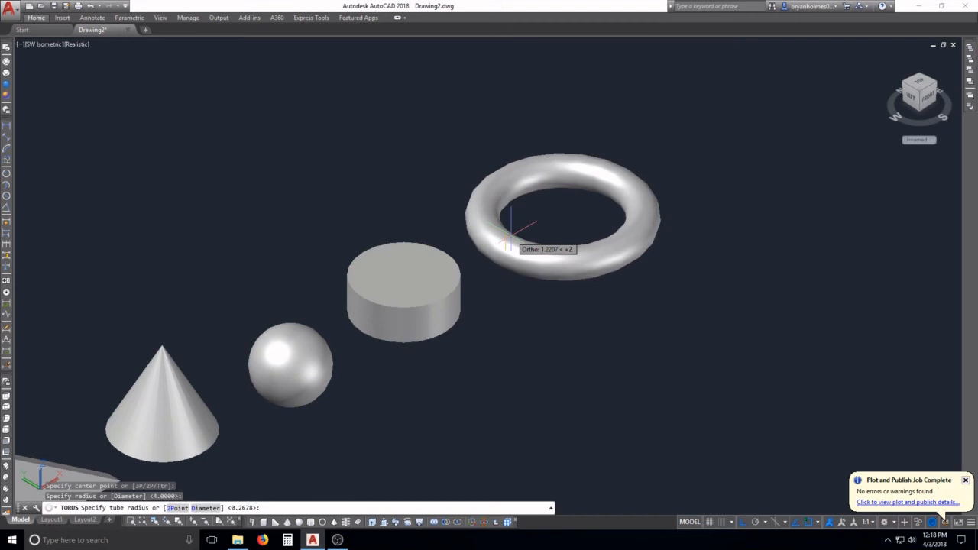
key("Return")
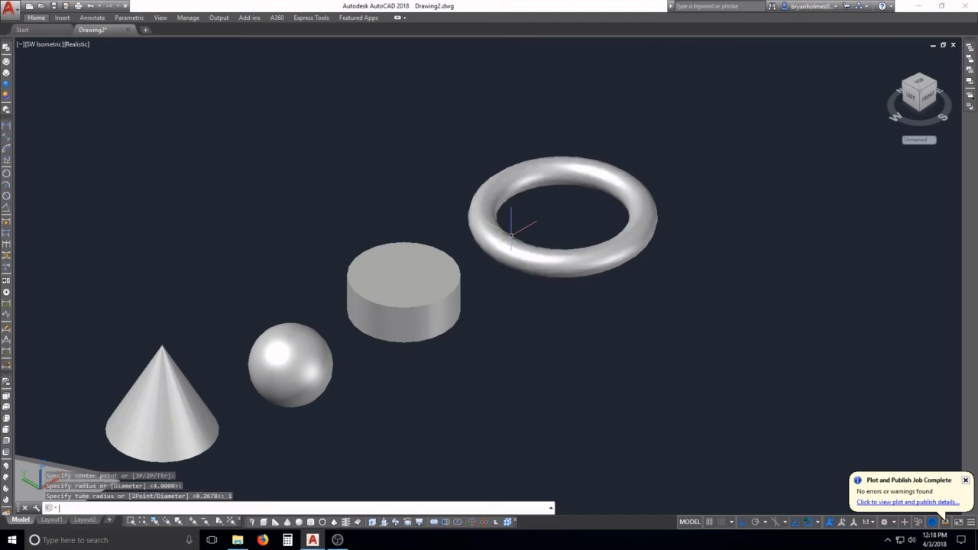
Step: Create a four-sided solid pyramid beyond the torus, continuing the row of primitives
scroll(511, 234, "down", 5)
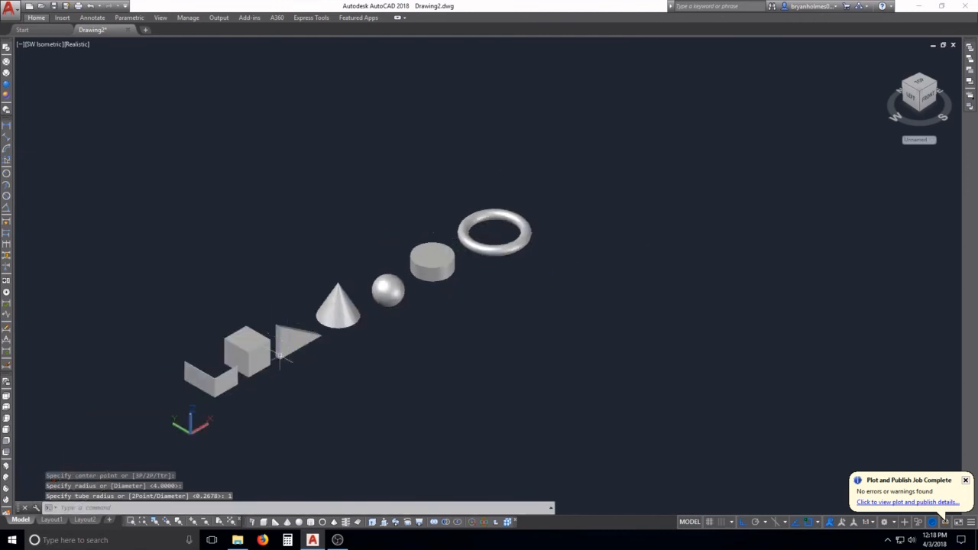
scroll(281, 365, "up", 4)
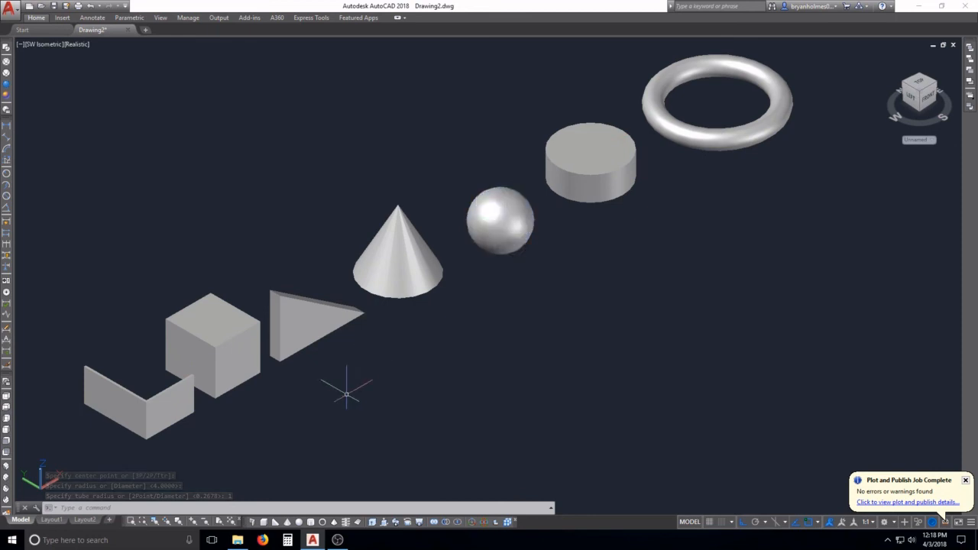
left_click(334, 522)
middle_click_drag(543, 294, 258, 452)
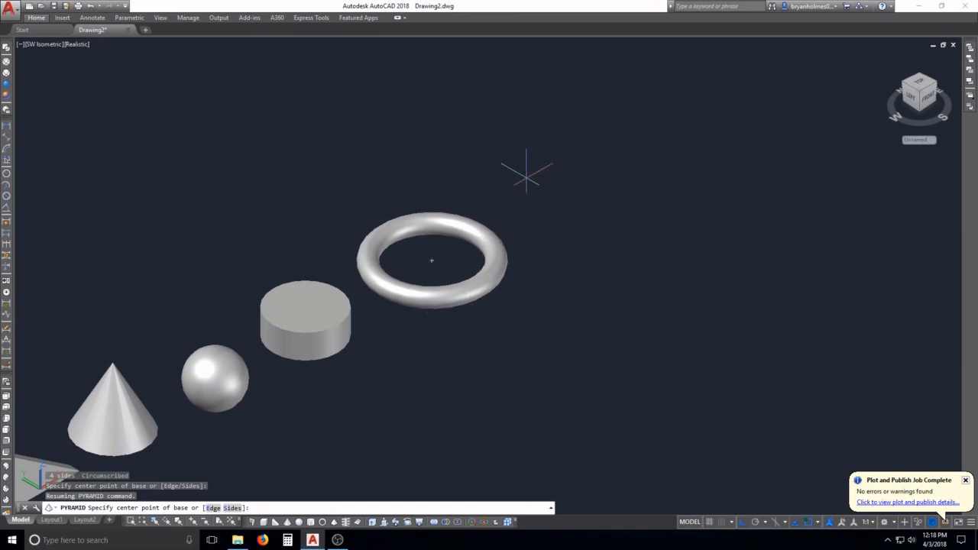
left_click(524, 167)
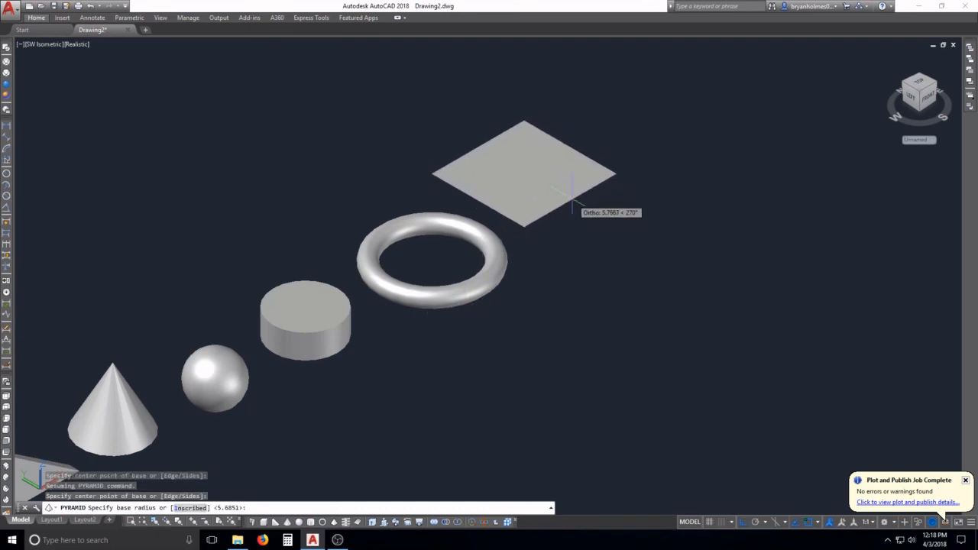
left_click(568, 188)
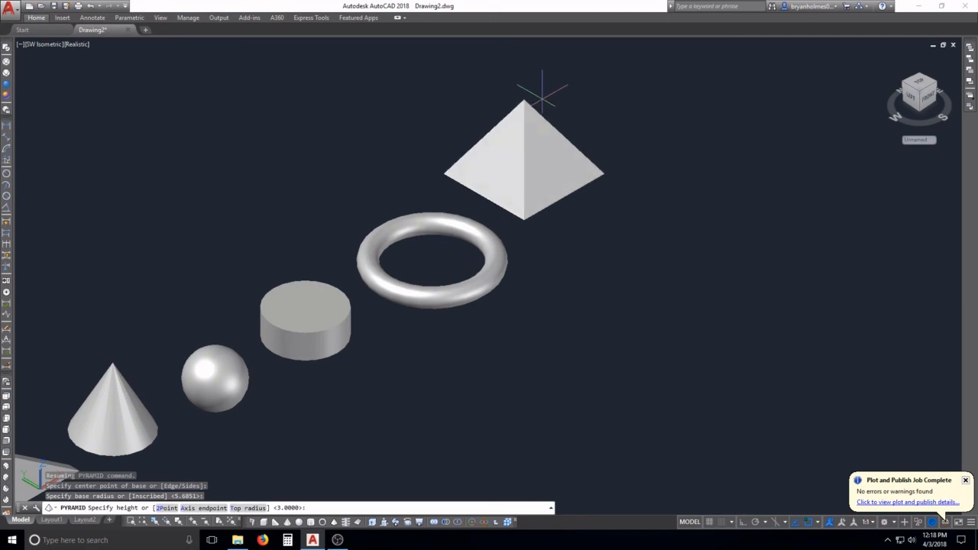
left_click(542, 99)
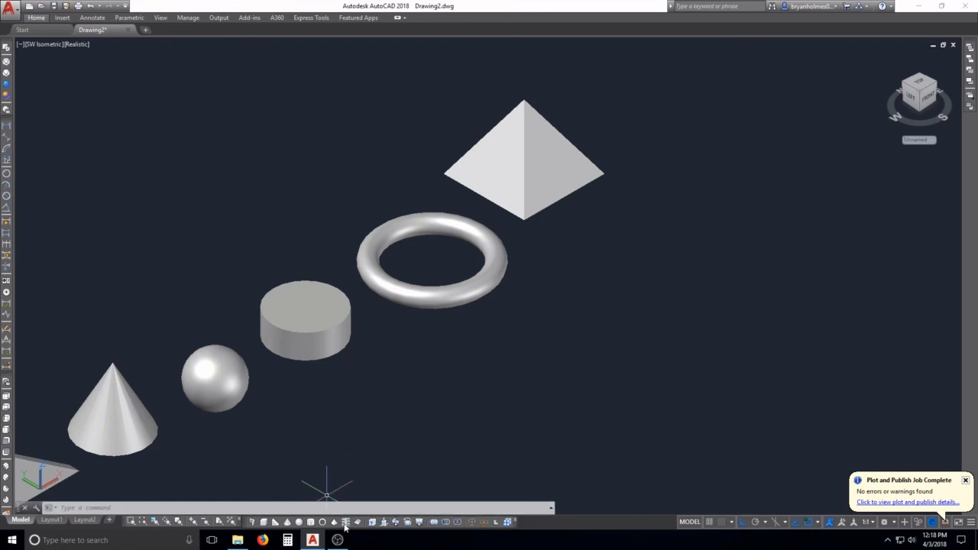
left_click(345, 526)
middle_click_drag(603, 161, 432, 340)
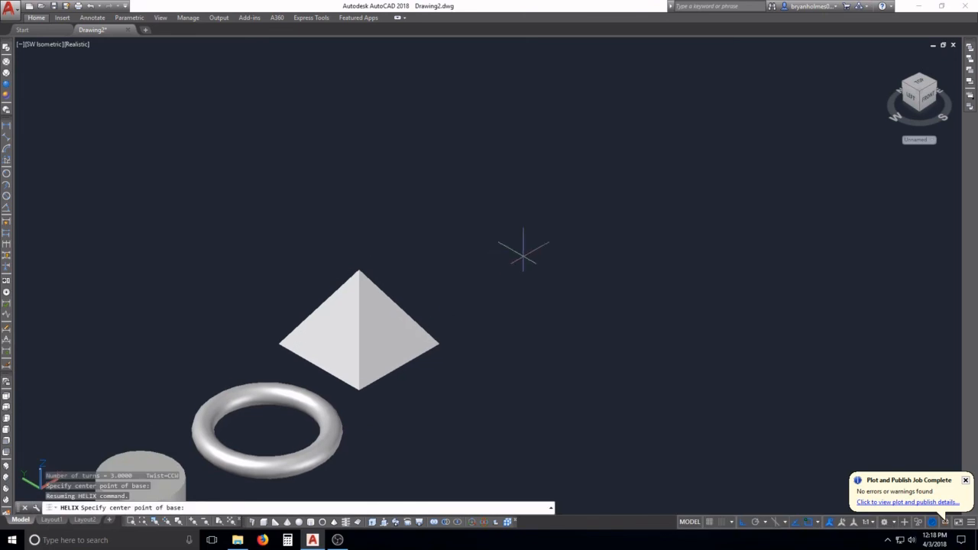
left_click(523, 253)
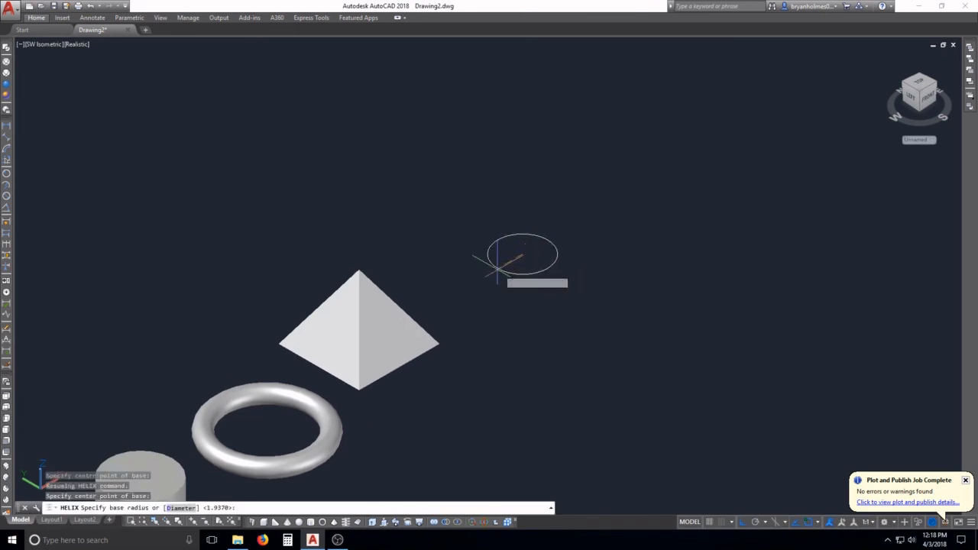
left_click(483, 277)
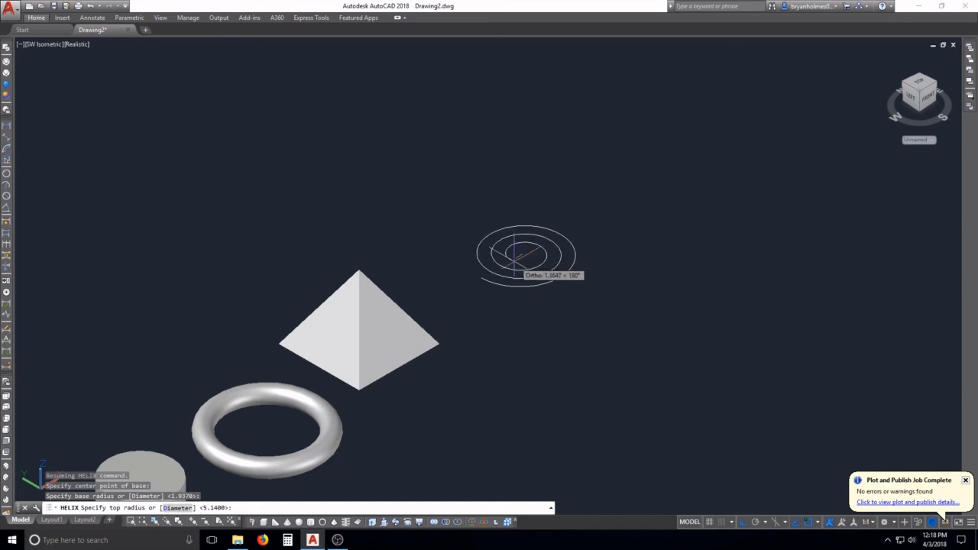
left_click(520, 260)
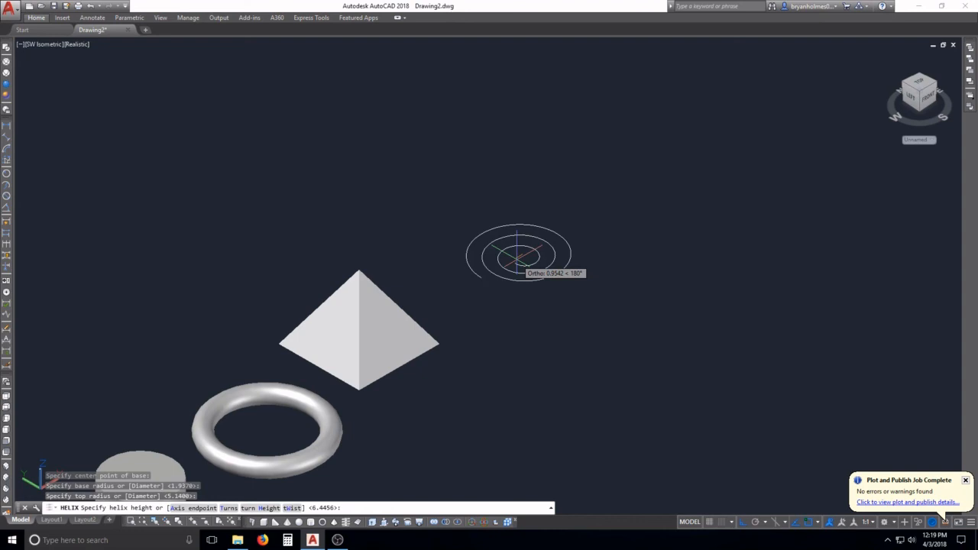
type("h")
key("Return")
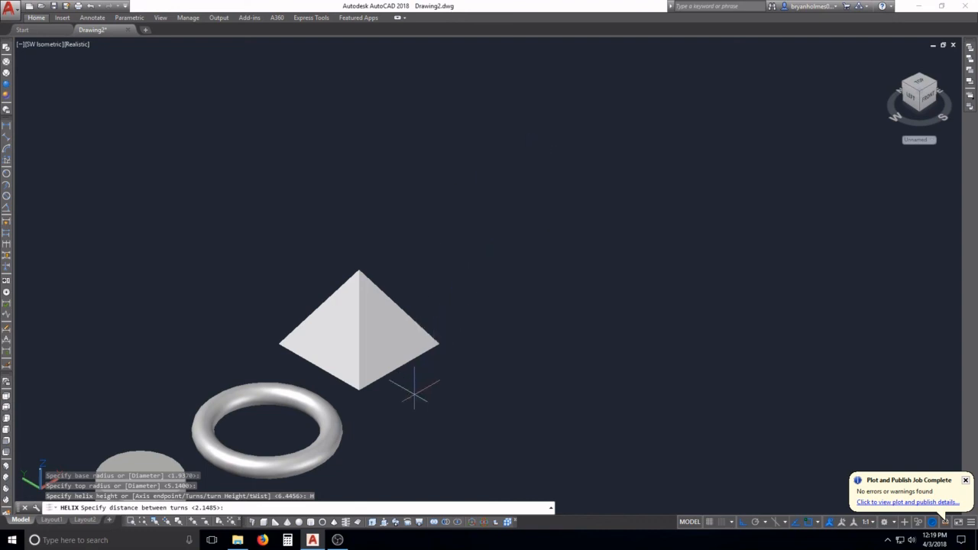
key("Escape")
Step: Draw a tapering three-turn helix beyond the pyramid with a base radius of about 5, top radius of about 1 and height of about 14 units
key("Return")
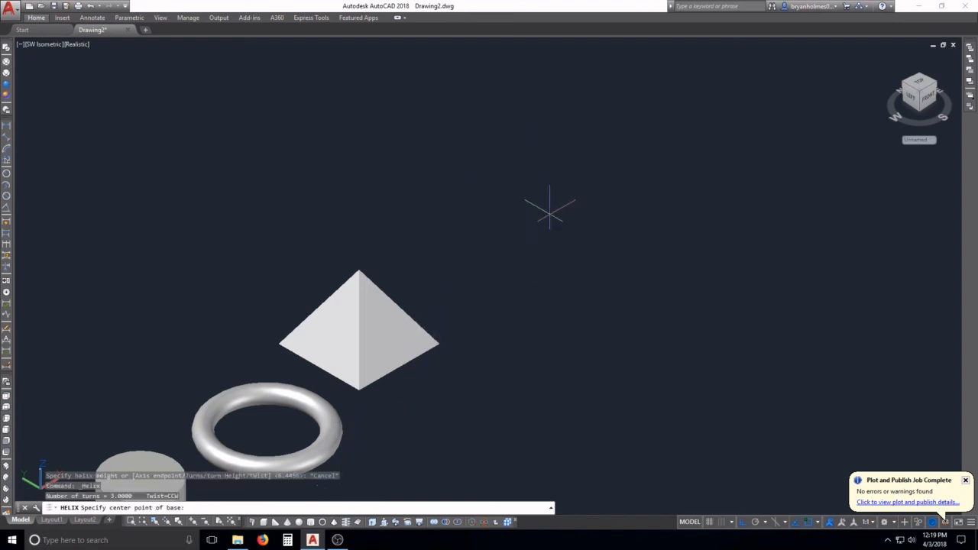
left_click(525, 257)
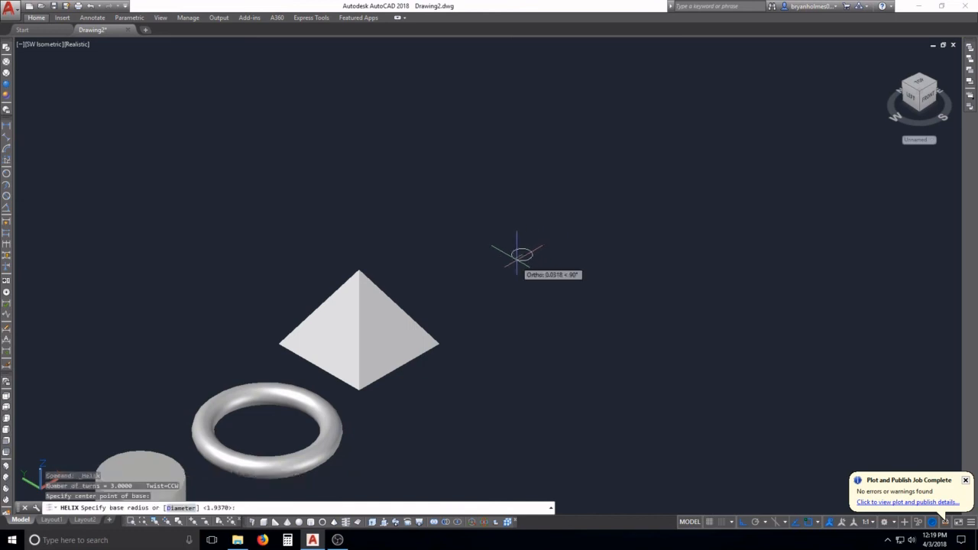
left_click(475, 264)
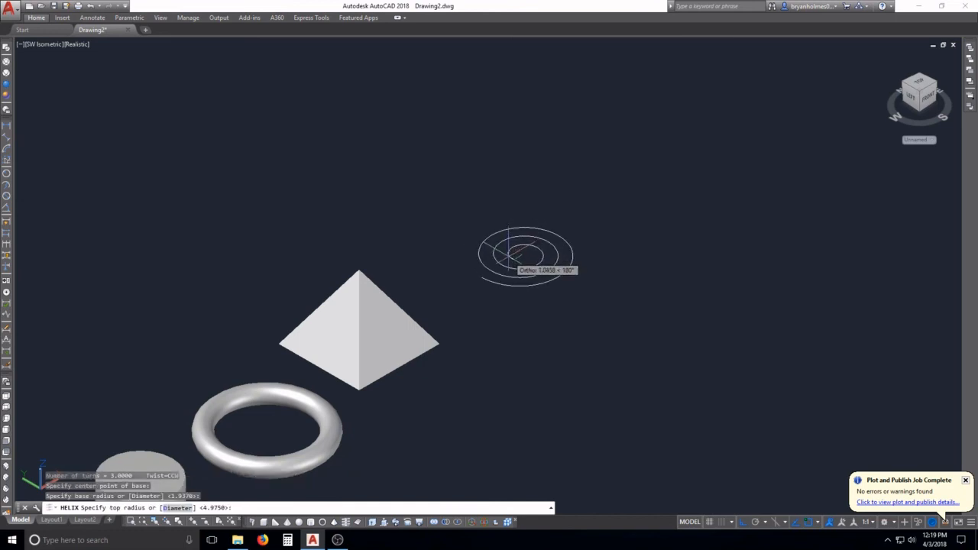
left_click(478, 255)
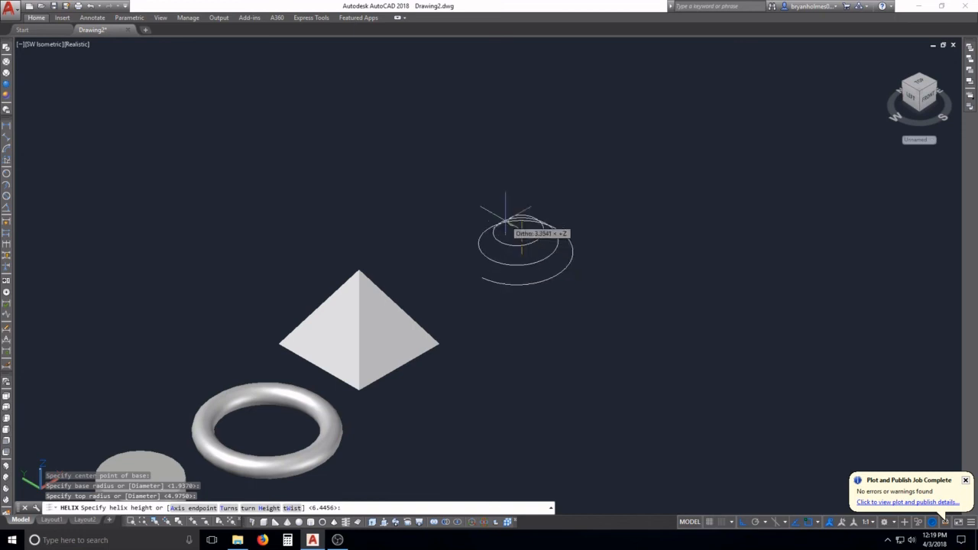
left_click(486, 129)
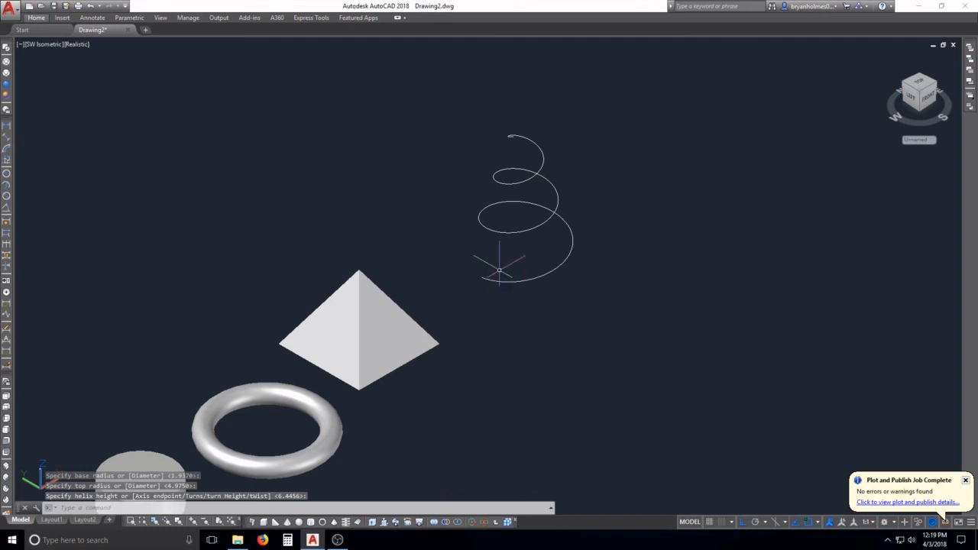
Step: Draw a circle with a radius of about 0.5 centred on the helix's lower endpoint
scroll(506, 209, "up", 2)
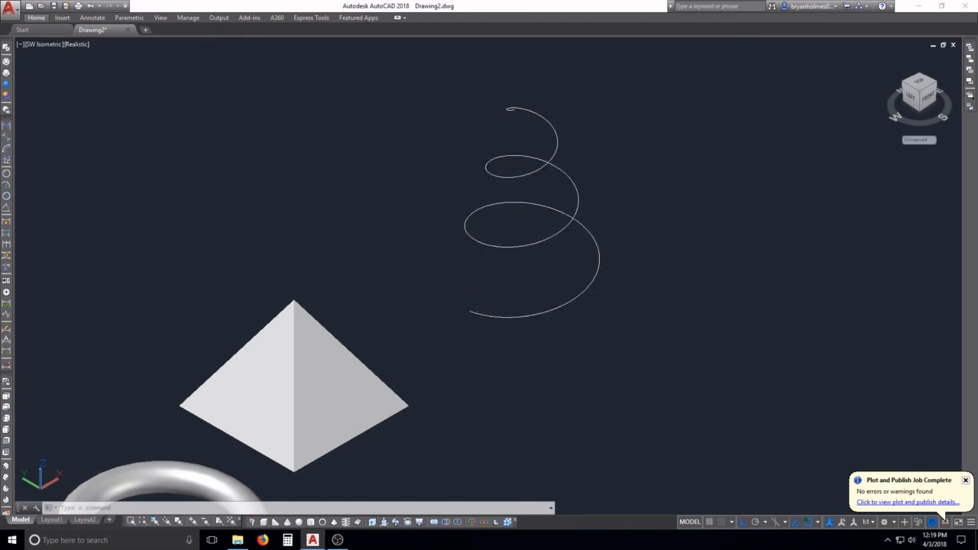
scroll(499, 286, "up", 3)
key("Escape")
key("Escape")
key("Escape")
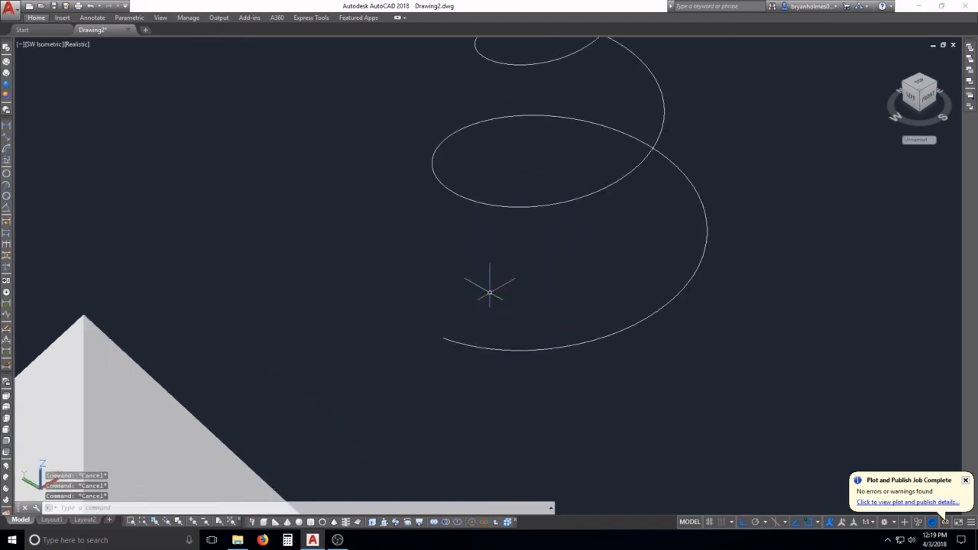
type("c")
key("Return")
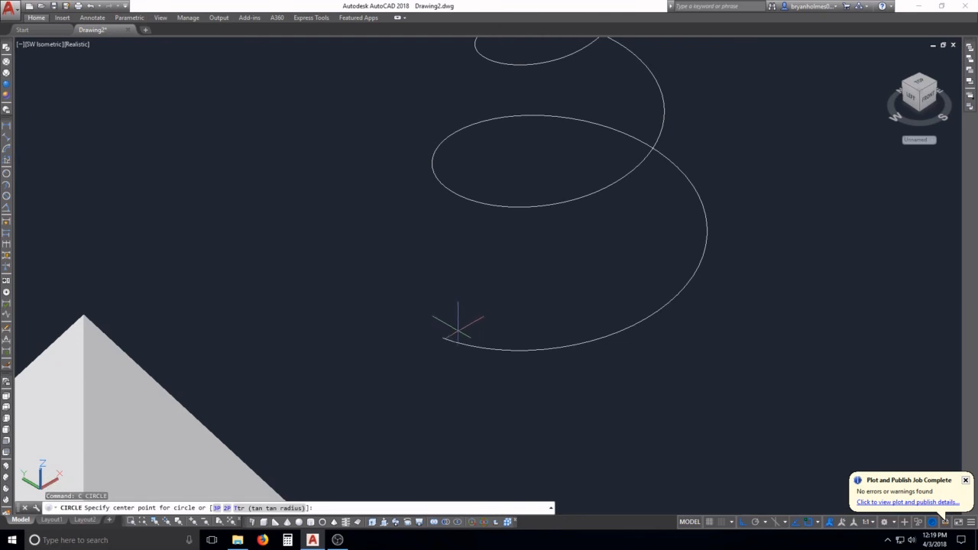
left_click(442, 337)
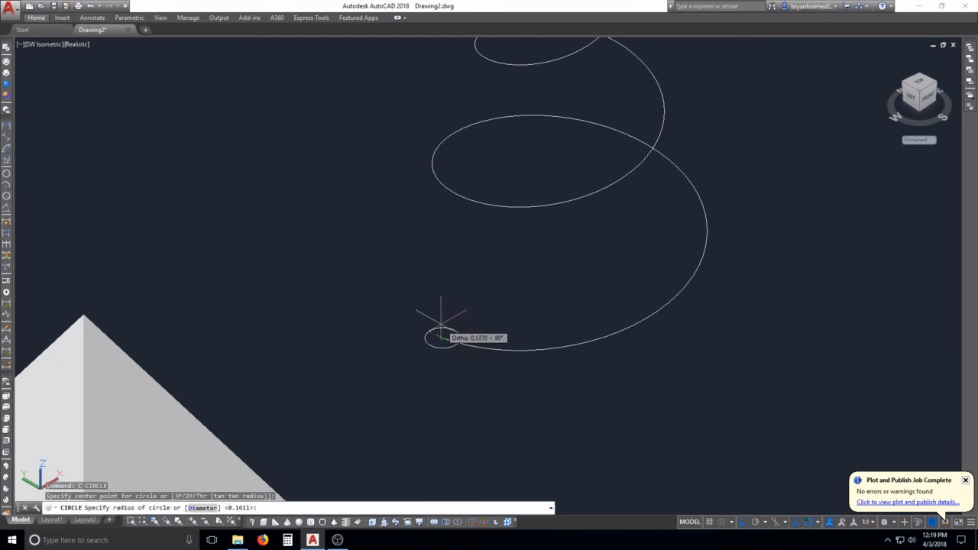
left_click(443, 328)
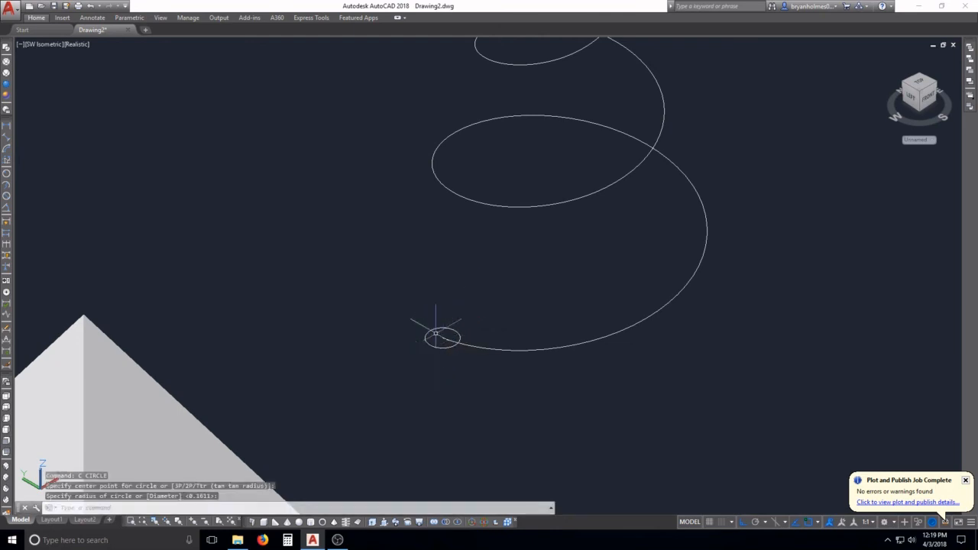
key("Escape")
key("Escape")
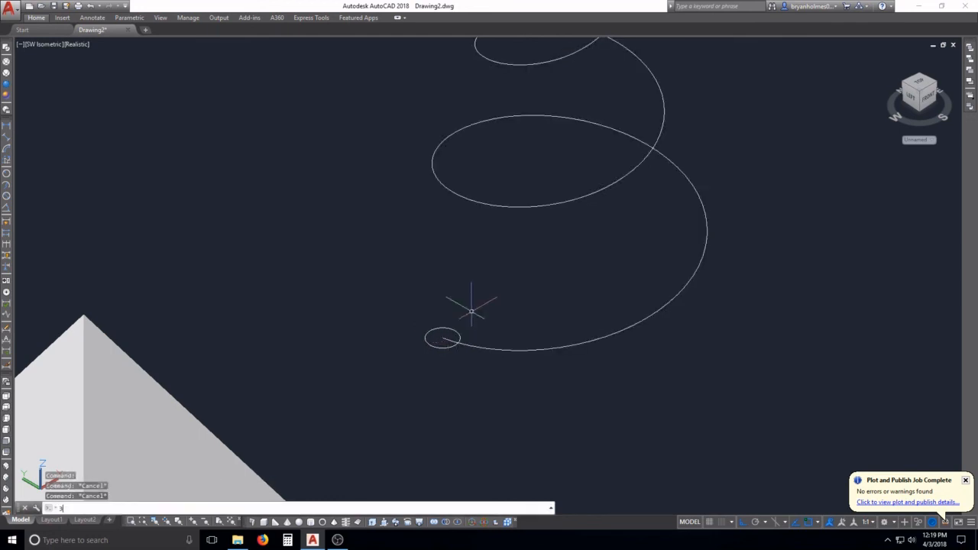
Step: Rotate the small circle about the X axis with 3DROTATE so it stands upright, perpendicular to the helix's start
type("3dr")
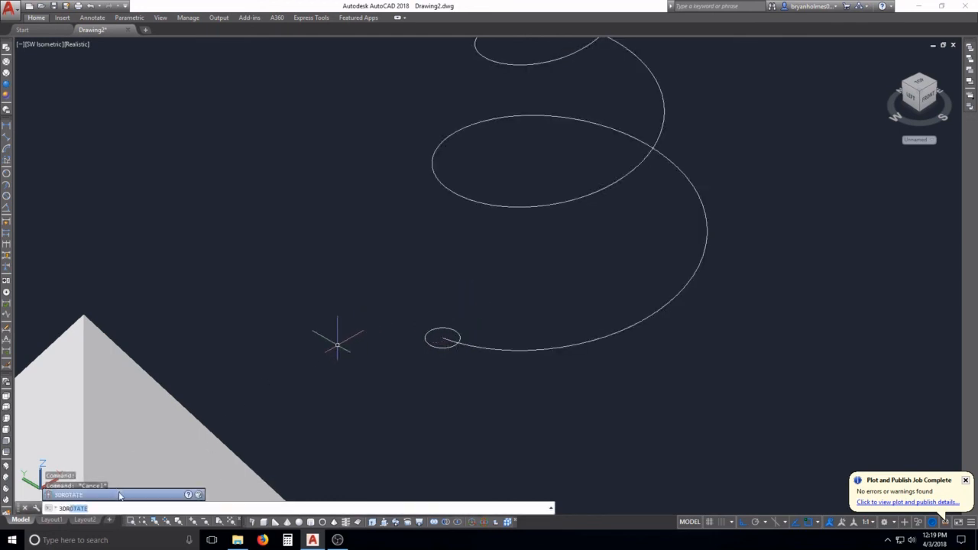
left_click(120, 495)
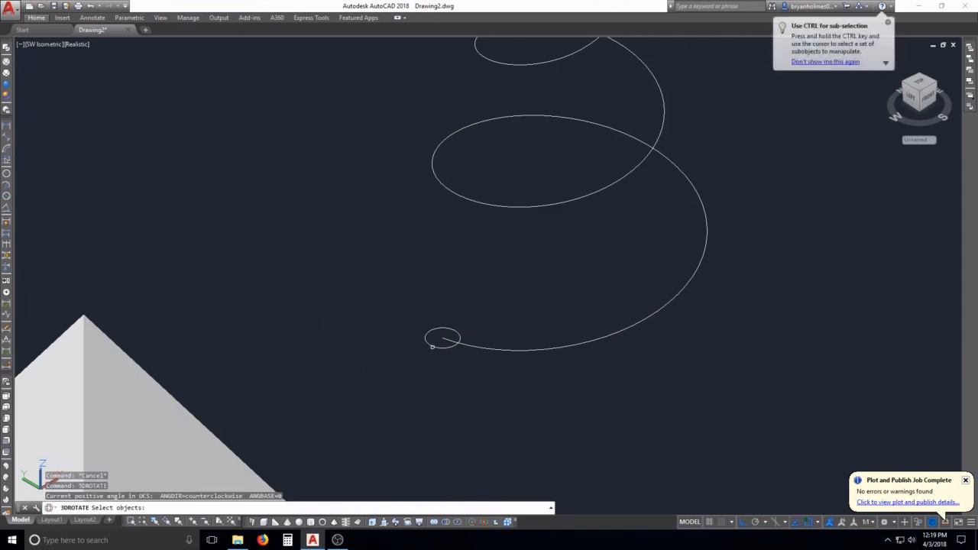
left_click(432, 346)
key("Return")
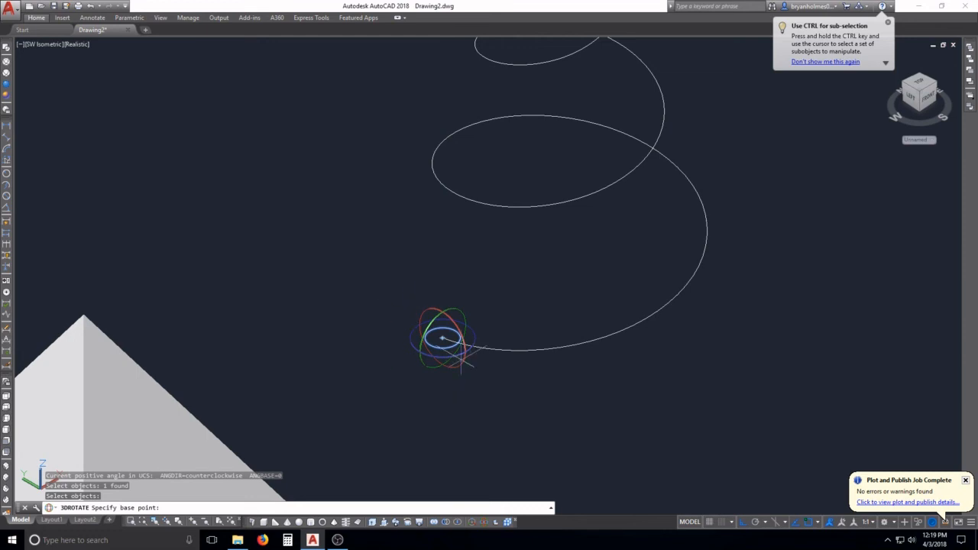
left_click(436, 315)
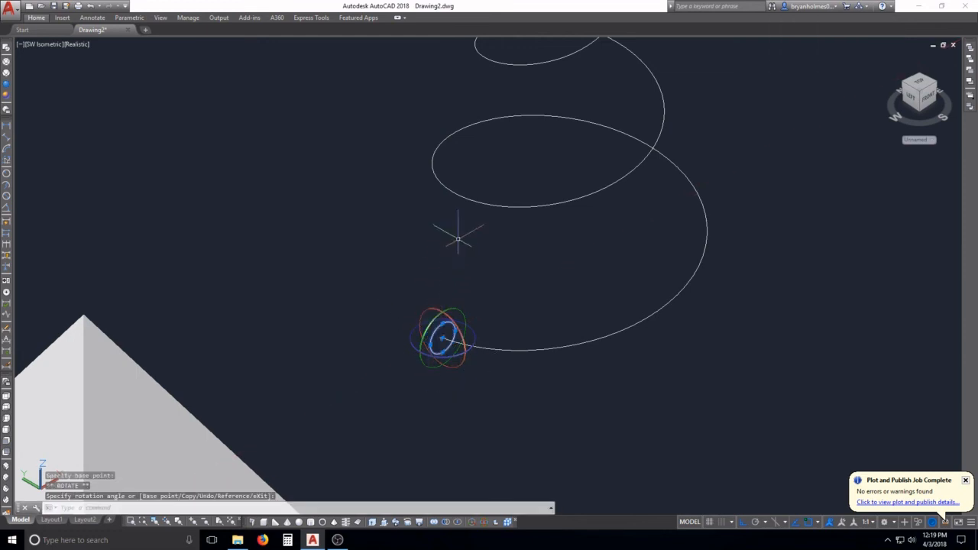
key("Escape")
scroll(463, 396, "down", 3)
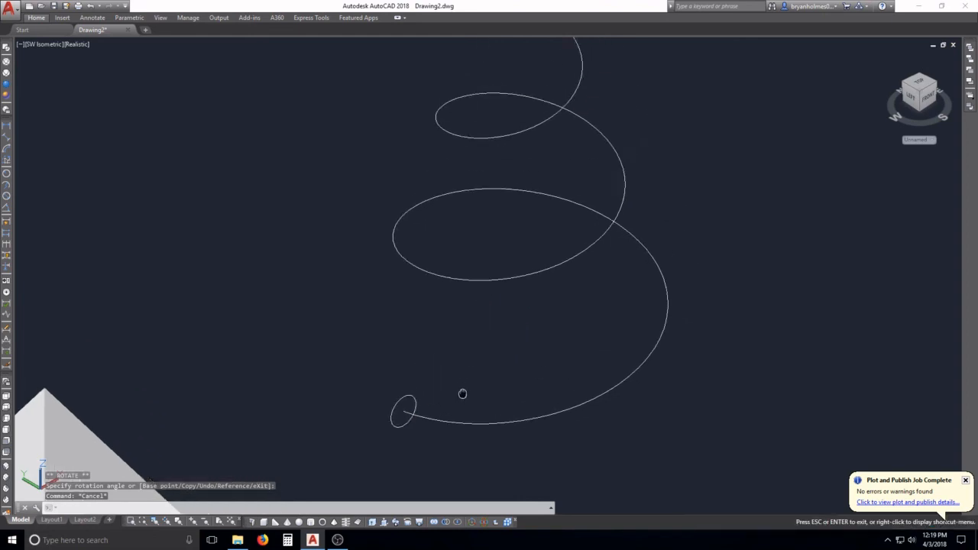
key("Escape")
key("Escape")
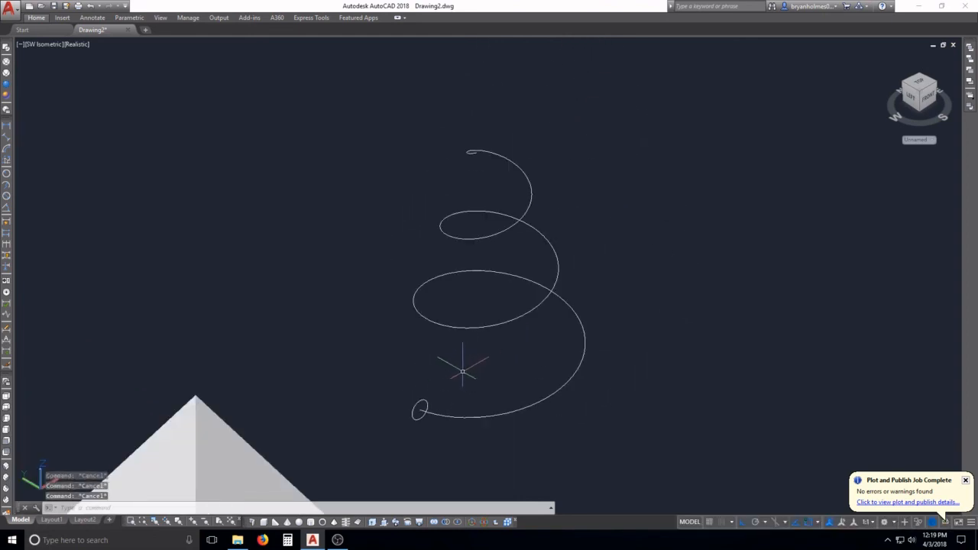
Step: Try to sweep with both the small circle and the helix selected as the objects to sweep
type("sw")
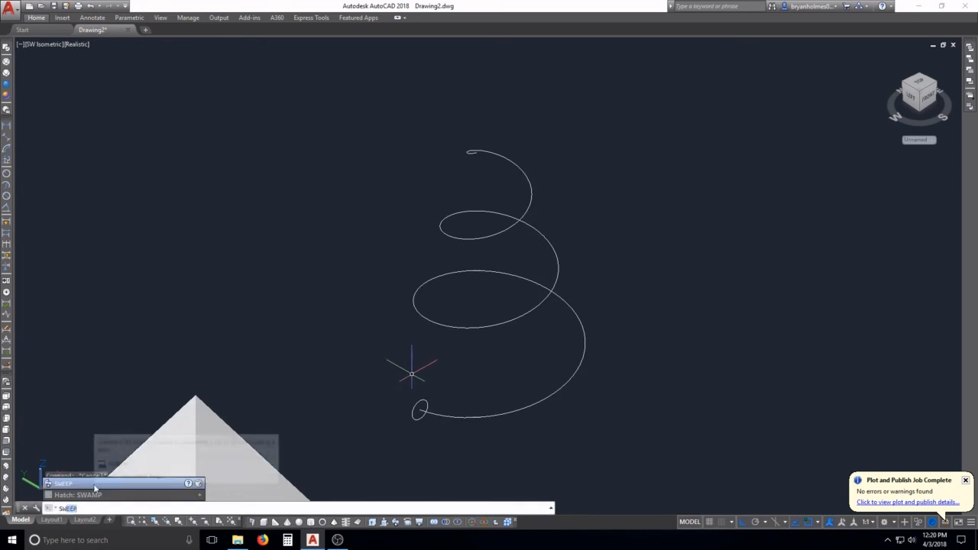
left_click(98, 483)
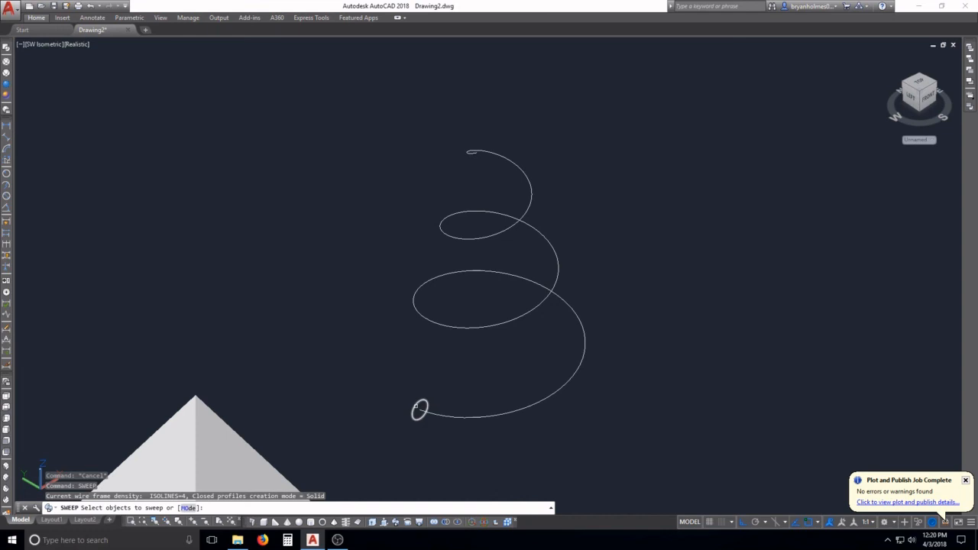
left_click(416, 406)
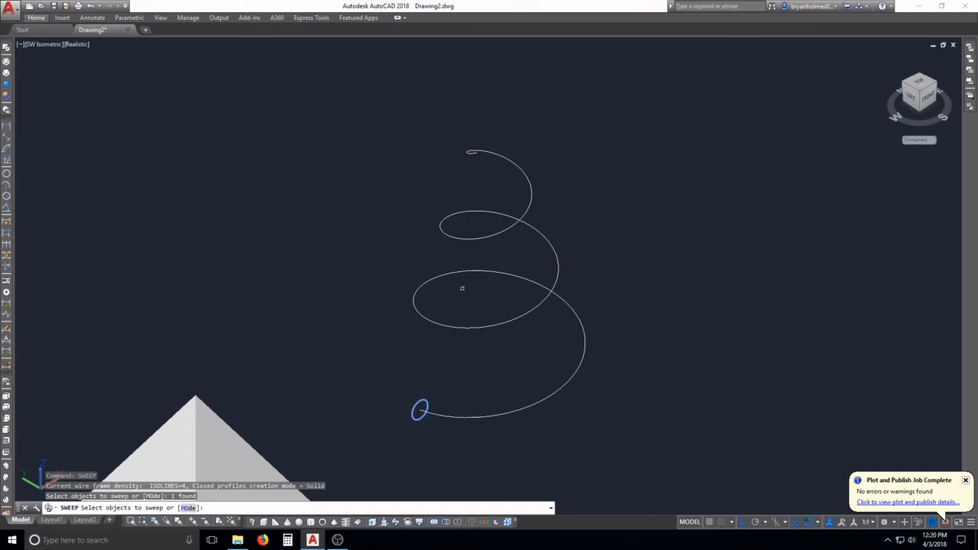
left_click(448, 416)
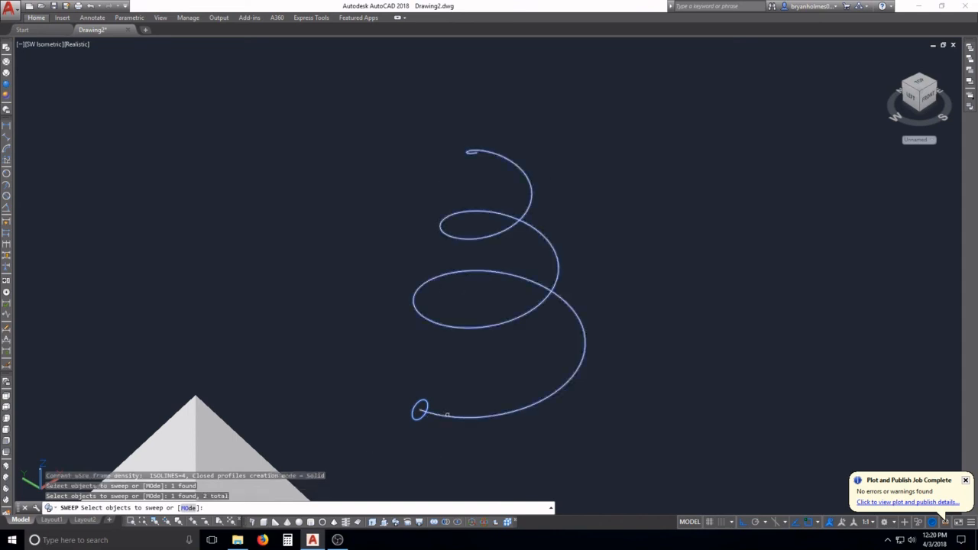
key("Return")
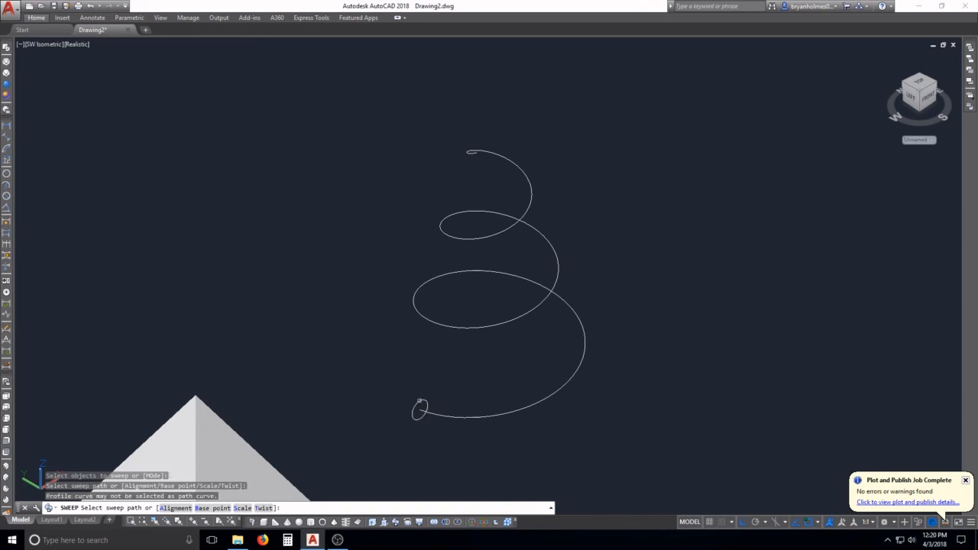
left_click(420, 406)
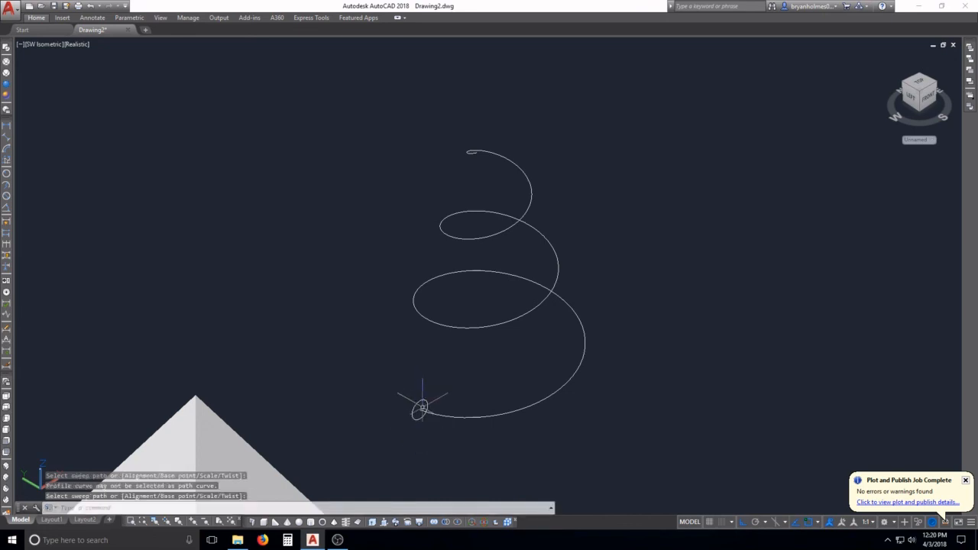
key("Escape")
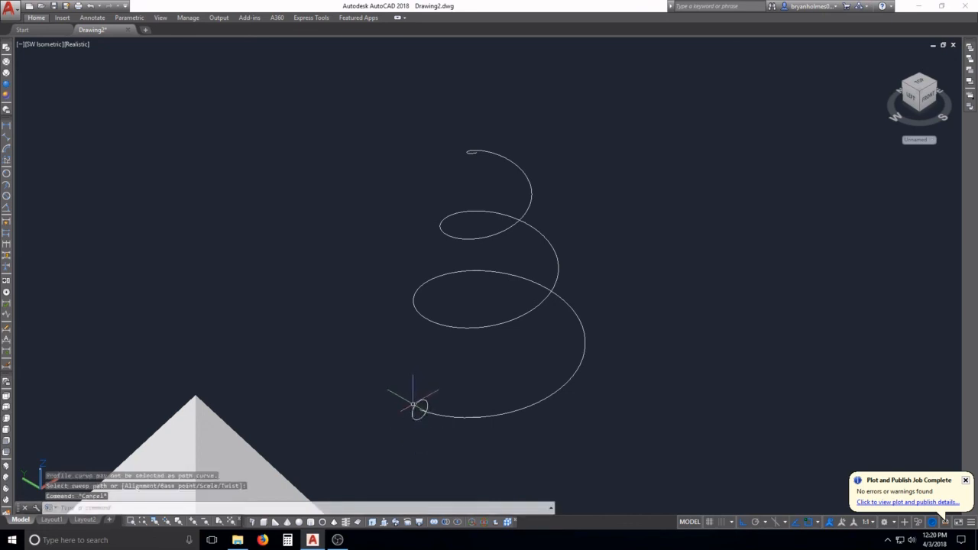
Step: Sweep only the small upright circle along the tapering helix to form a solid spring
key("Return")
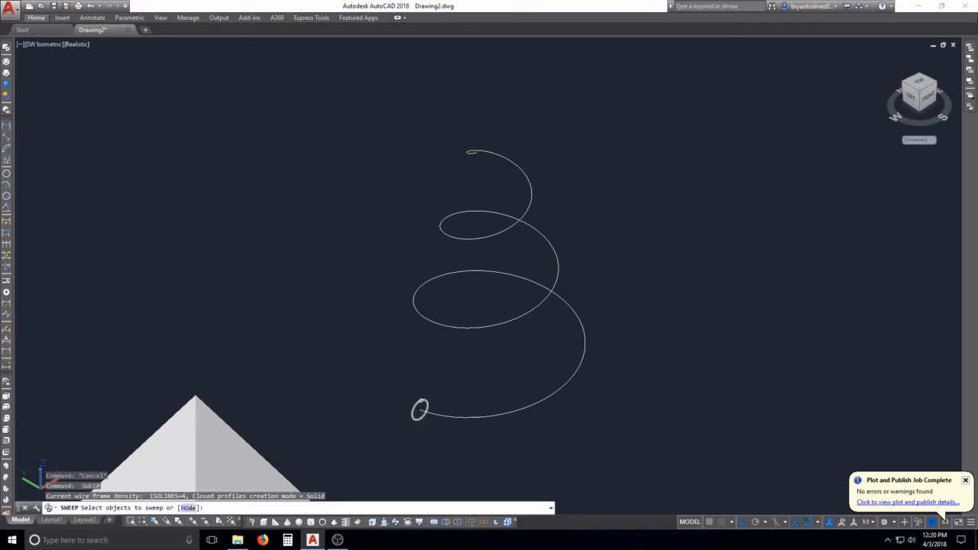
left_click(421, 404)
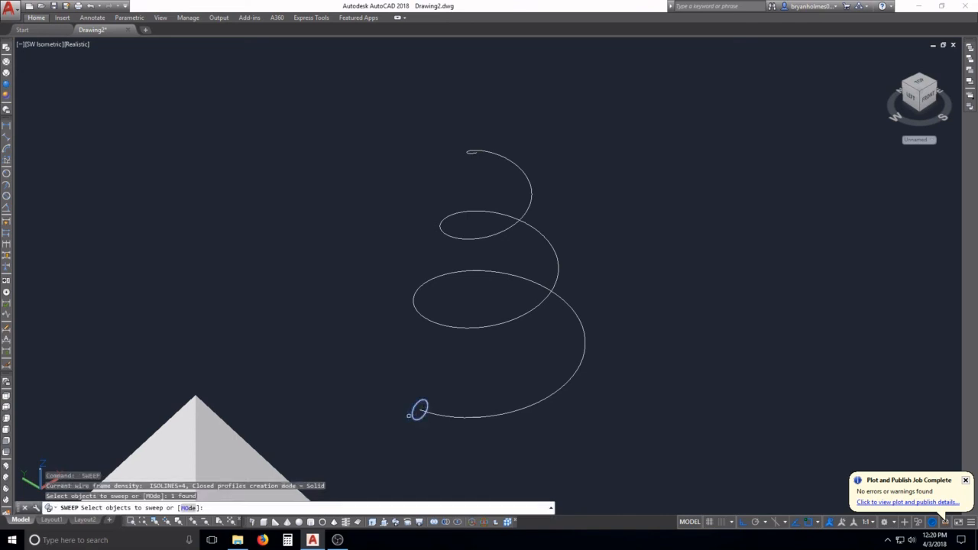
key("Return")
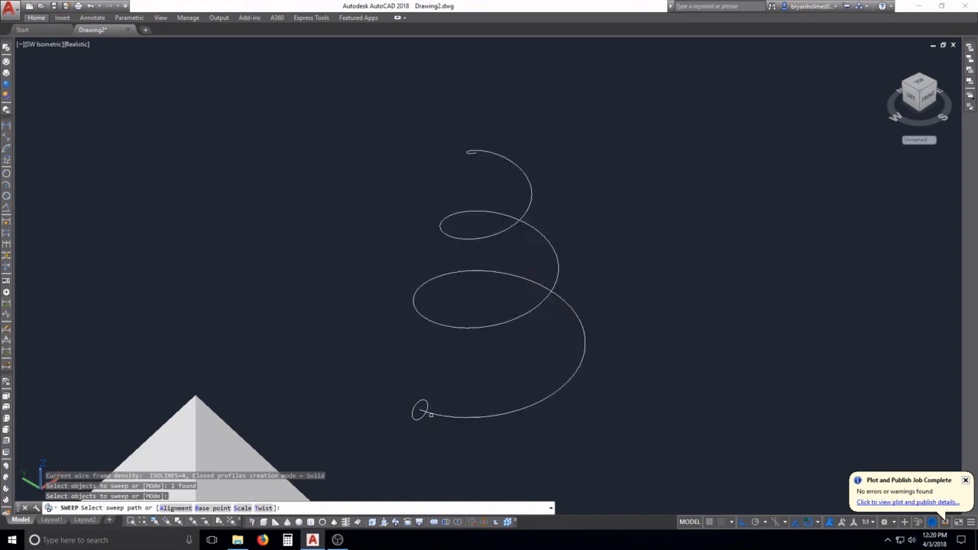
left_click(429, 414)
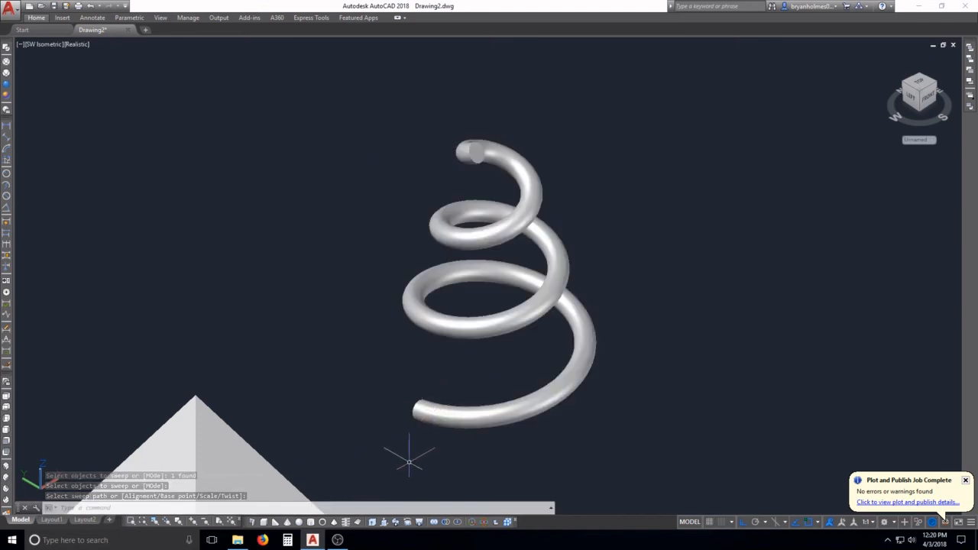
scroll(430, 339, "down", 8)
scroll(388, 396, "up", 3)
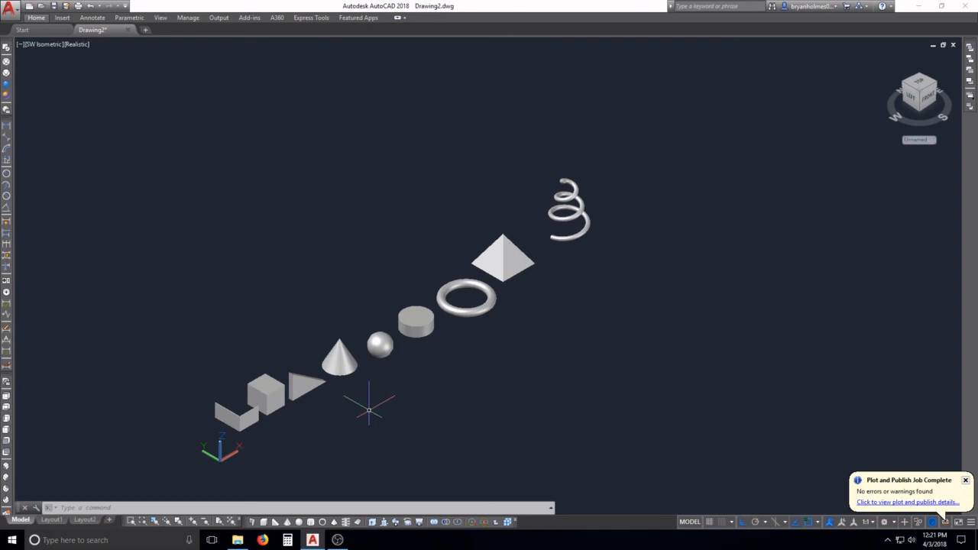
left_click(338, 540)
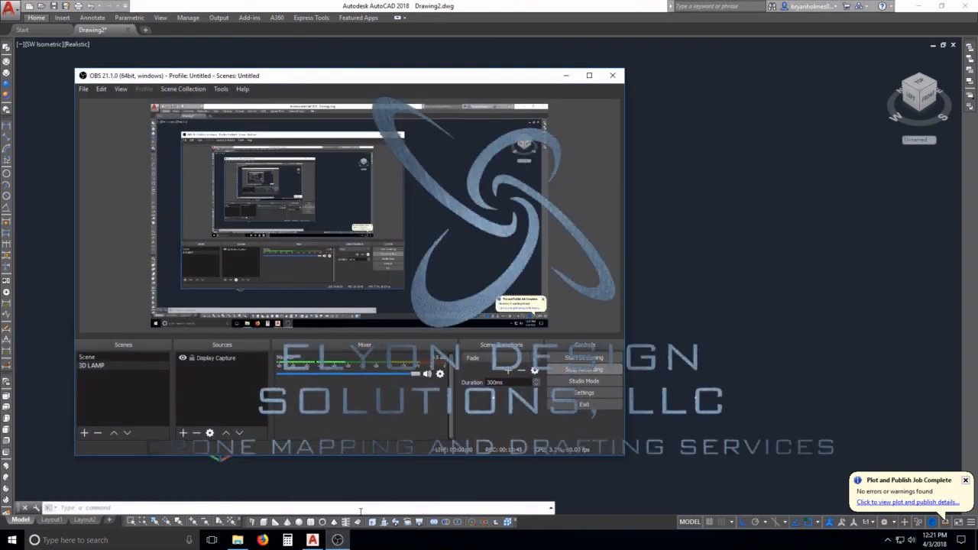